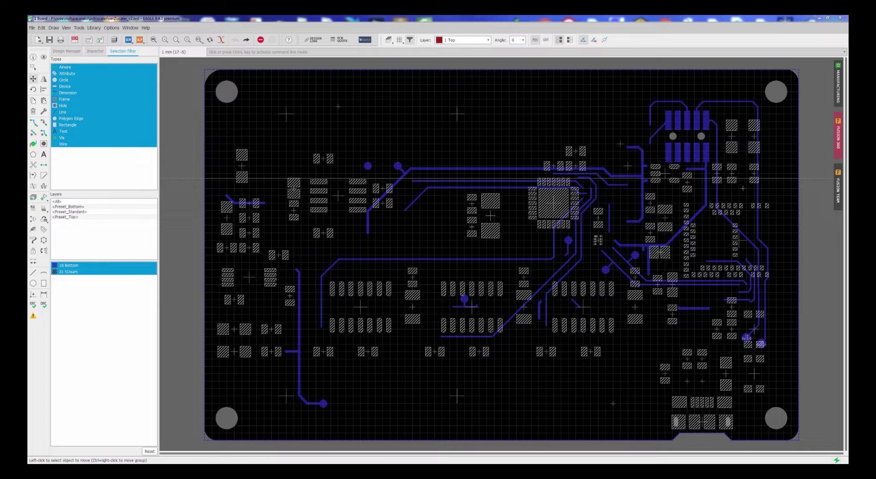
# Step: Run 'dis all; group all; dis none tOrigins tCream 16', then arm 'rot =R90'
pyautogui.click(289, 50)
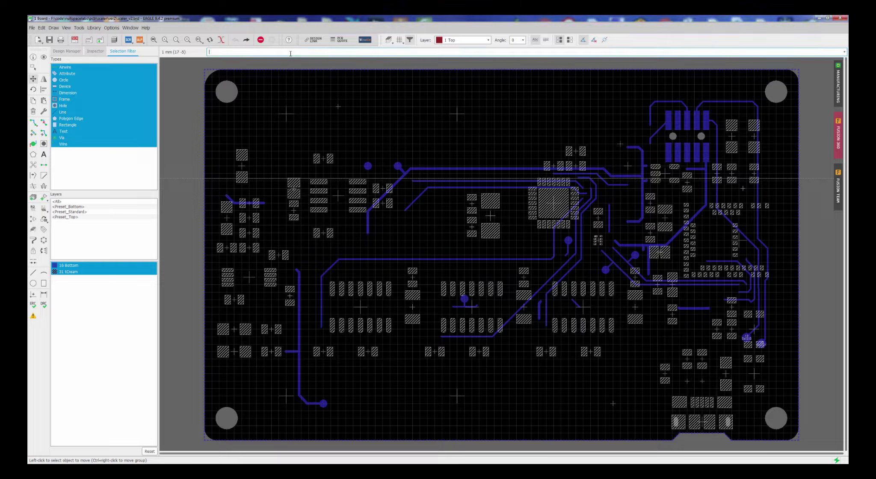
pyautogui.write('dis al;group all; dis none torigins tcream 16')
pyautogui.press('Left')
pyautogui.write('6')
pyautogui.press('Return')
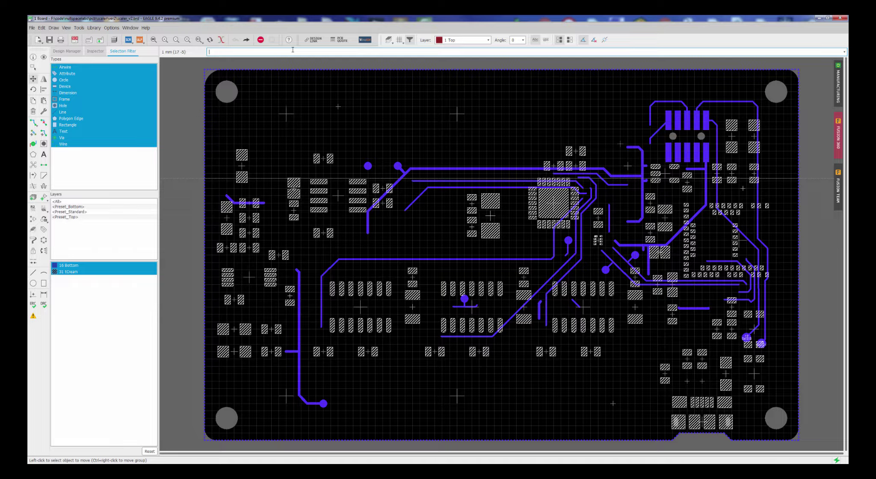
pyautogui.write('rot =r90')
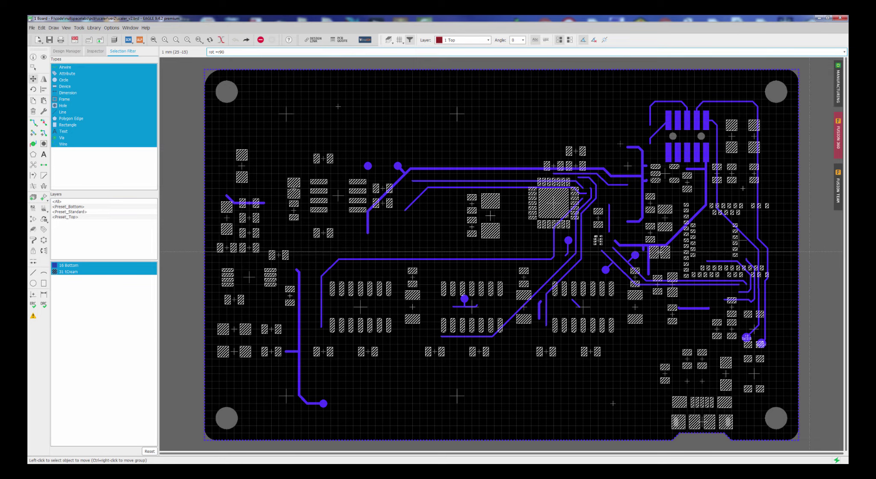
pyautogui.press('Return')
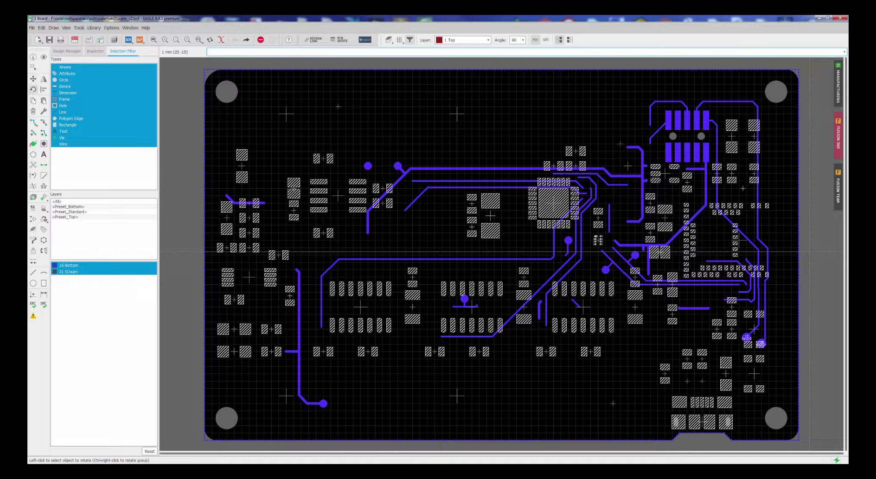
# Step: Rotate the whole grouped board 90° into portrait orientation and zoom to fit
pyautogui.rightClick(346, 116)
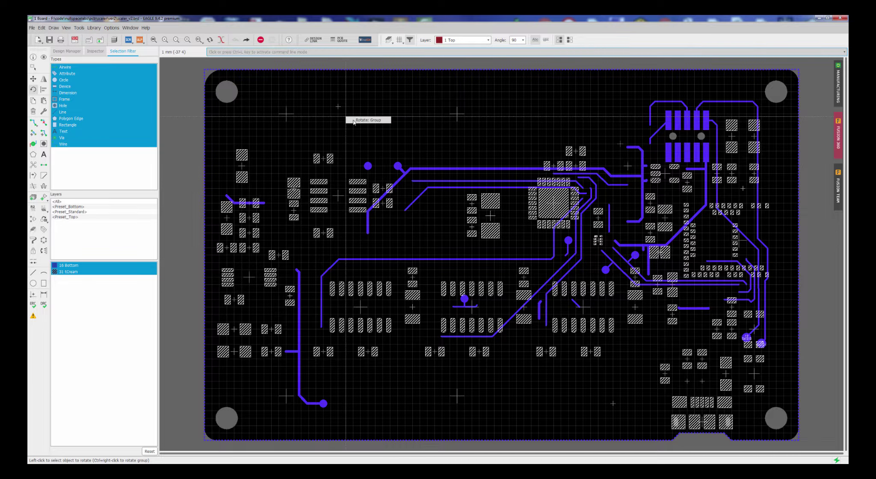
pyautogui.click(357, 121)
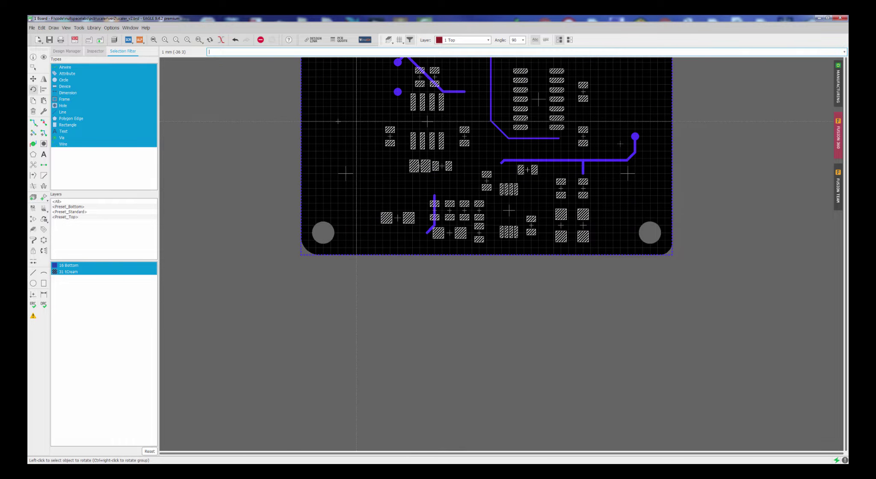
pyautogui.hotkey('alt', 'F2')
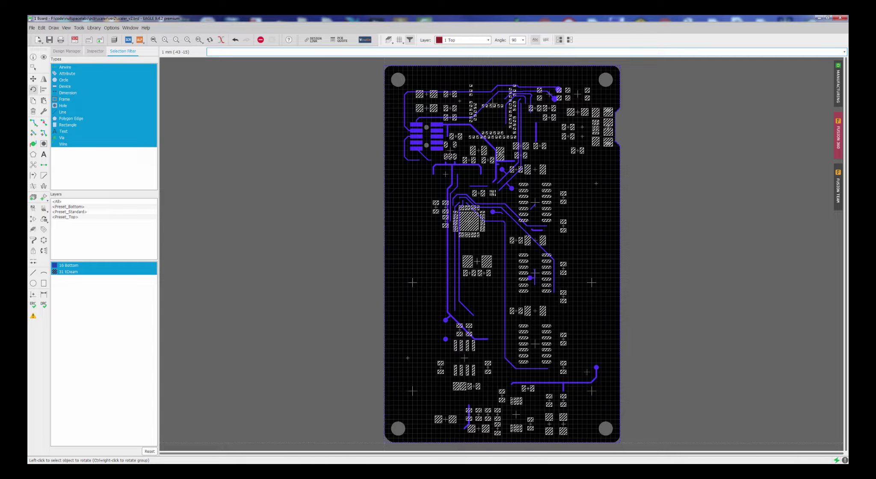
# Step: Check two board-edge polygon segments' corner coordinates in Properties, cancelling each time
pyautogui.rightClick(385, 440)
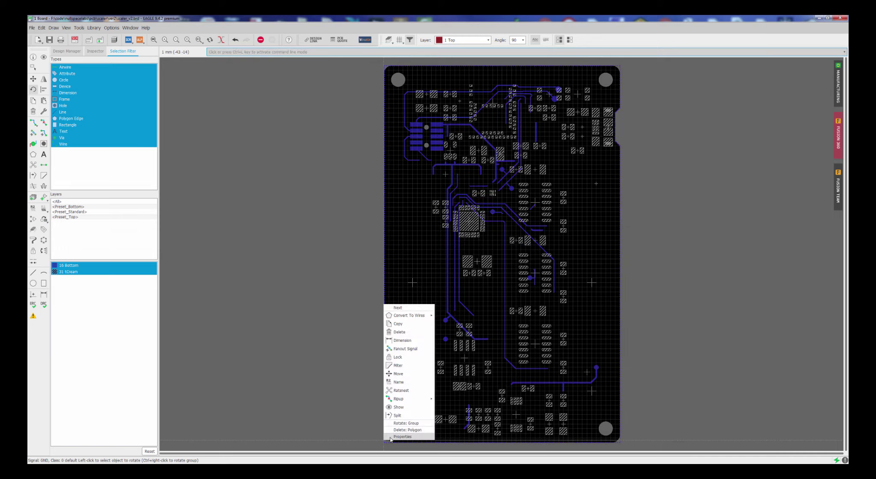
pyautogui.click(390, 437)
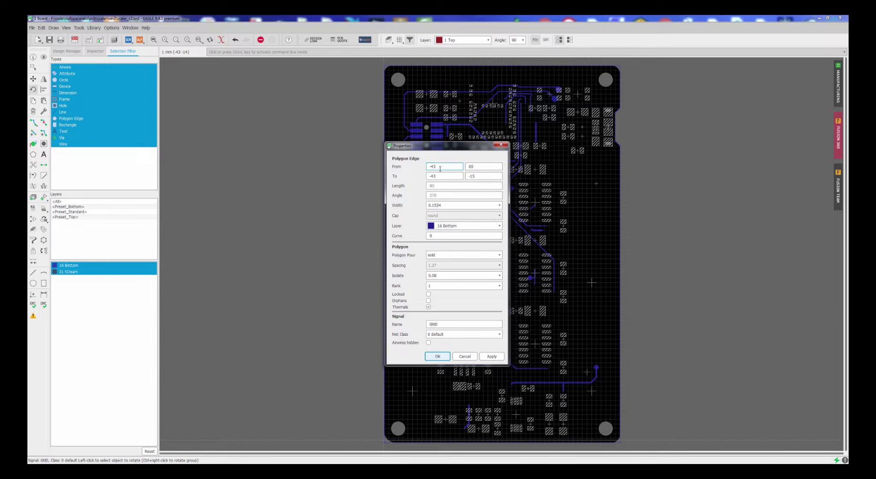
pyautogui.click(465, 356)
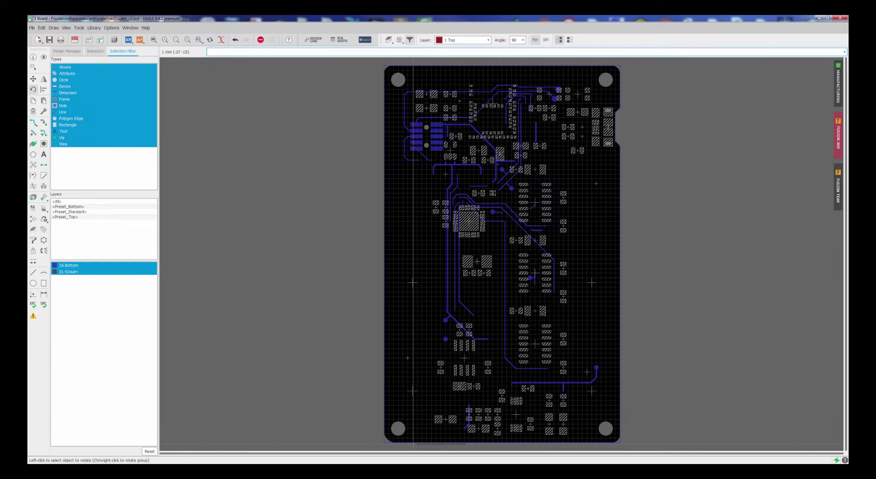
pyautogui.rightClick(413, 445)
pyautogui.click(430, 440)
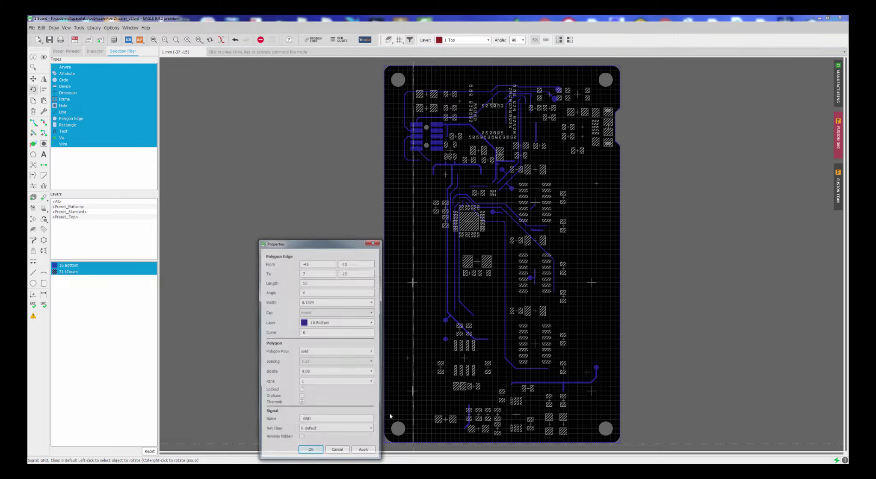
pyautogui.click(337, 453)
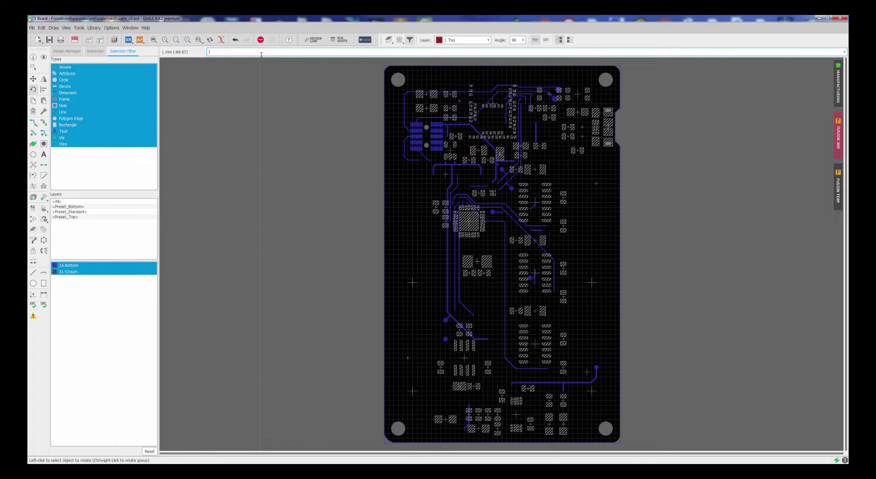
# Step: Show all layers and regroup everything on the board
pyautogui.write('display all; group')
pyautogui.press('Return')
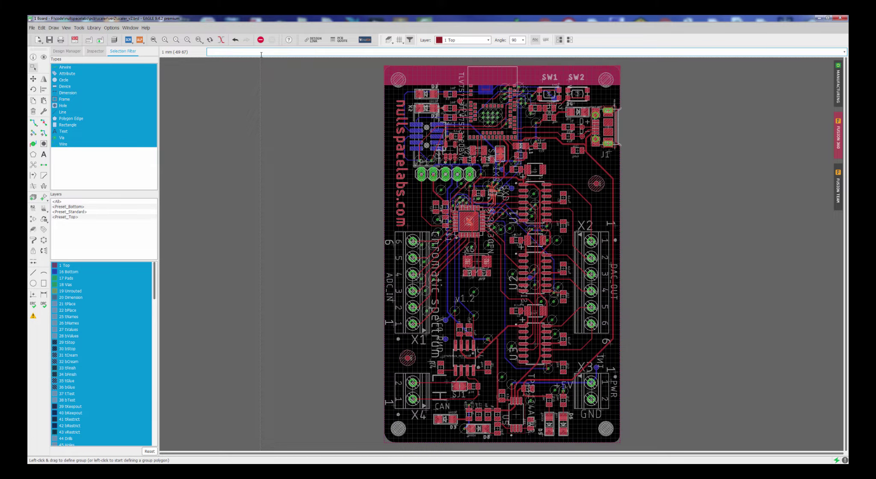
pyautogui.press('F5')
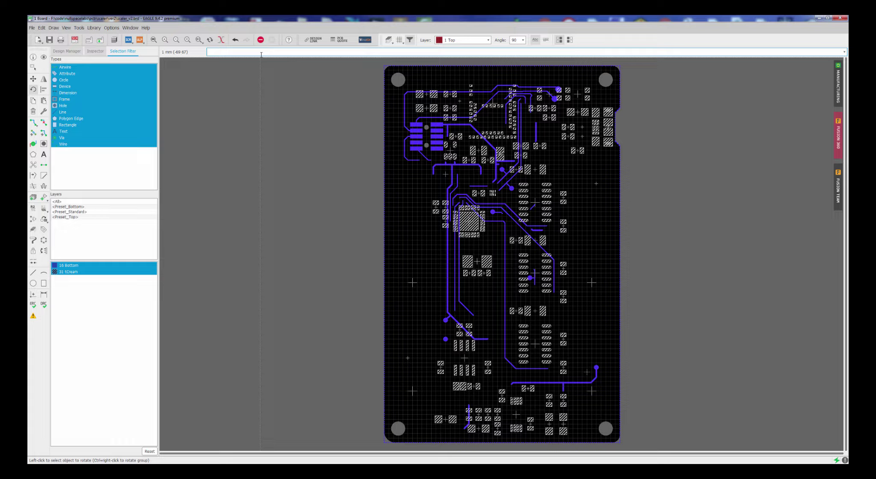
# Step: Start a move and check the board-edge corner coordinates in the polygon's Properties
pyautogui.write('(move')
pyautogui.press('BackSpace')
pyautogui.press('BackSpace')
pyautogui.press('BackSpace')
pyautogui.press('BackSpace')
pyautogui.press('BackSpace')
pyautogui.press('BackSpace')
pyautogui.write('move')
pyautogui.rightClick(384, 141)
pyautogui.click(412, 266)
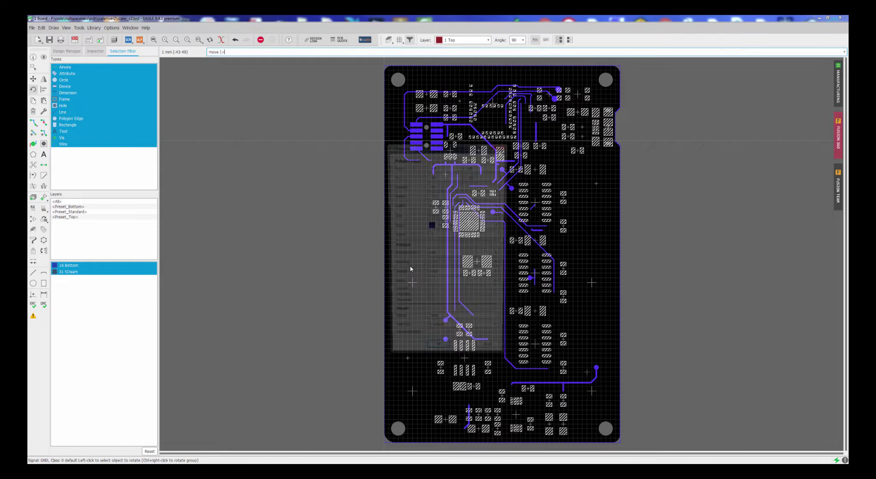
pyautogui.click(501, 145)
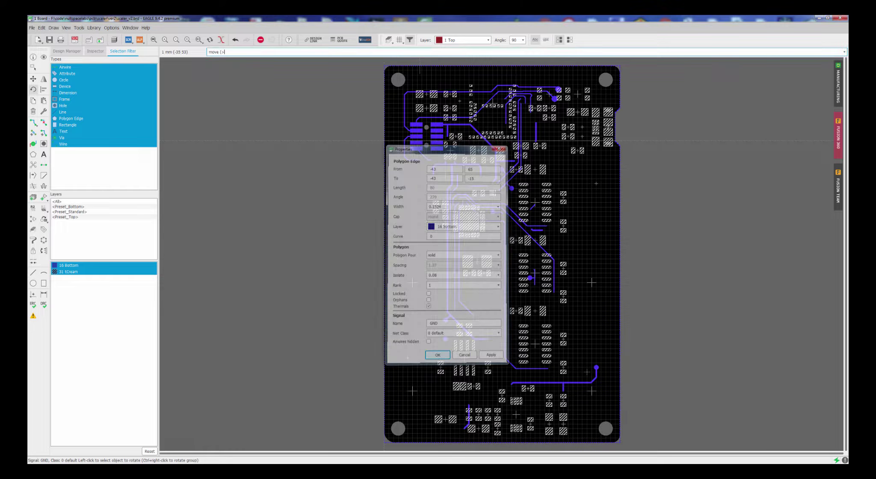
# Step: Move the grouped board from its lower-left corner to the origin (0 0)
pyautogui.write('43')
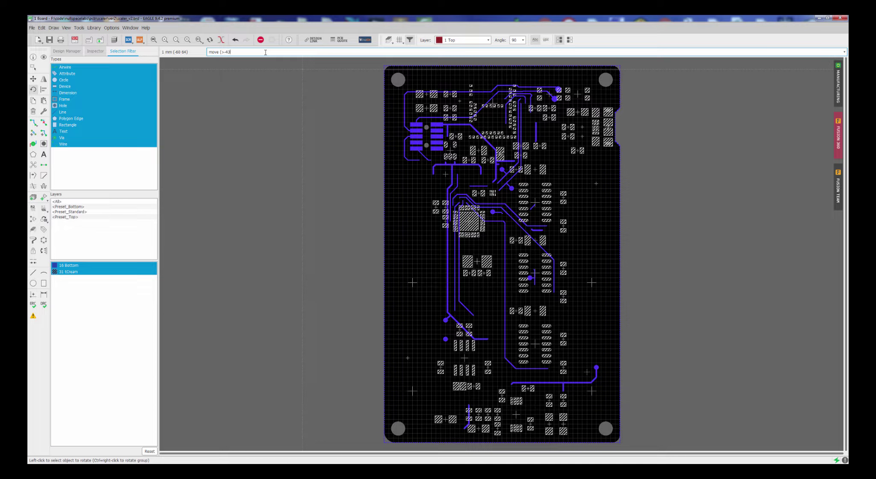
pyautogui.write(' -1)')
pyautogui.press('Return')
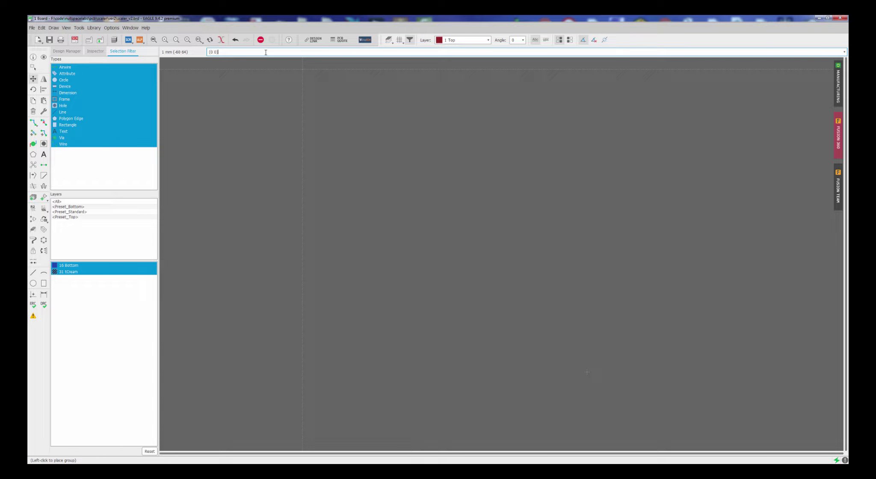
pyautogui.write('(0 0)')
pyautogui.press('Return')
pyautogui.hotkey('alt', 'F2')
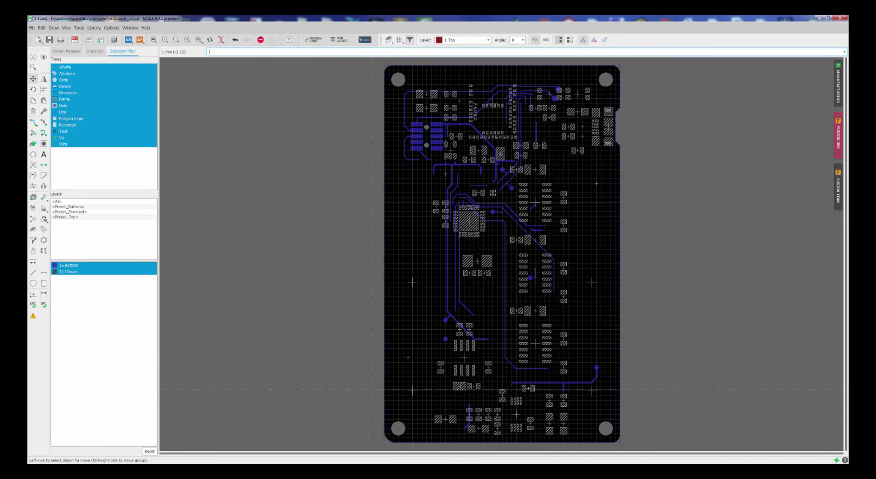
pyautogui.scroll(10, 386, 445)
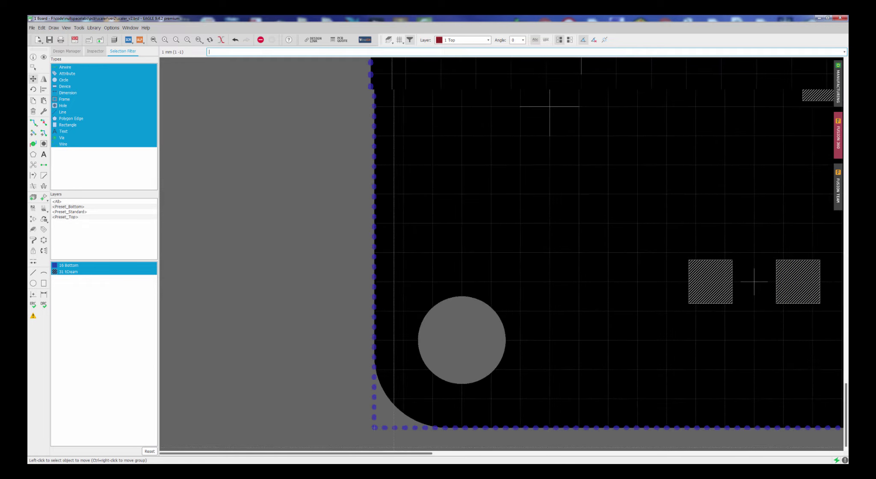
pyautogui.scroll(5, 386, 436)
pyautogui.rightClick(397, 417)
pyautogui.press('Escape')
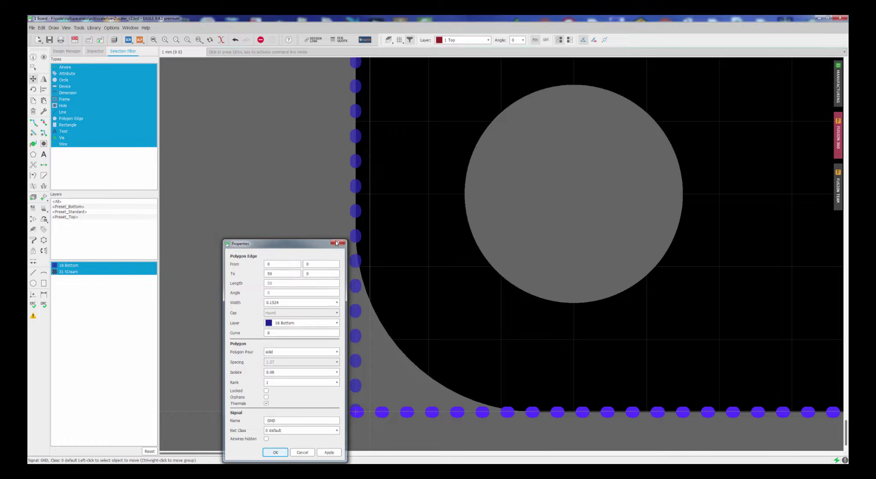
pyautogui.click(338, 242)
pyautogui.hotkey('alt', 'F2')
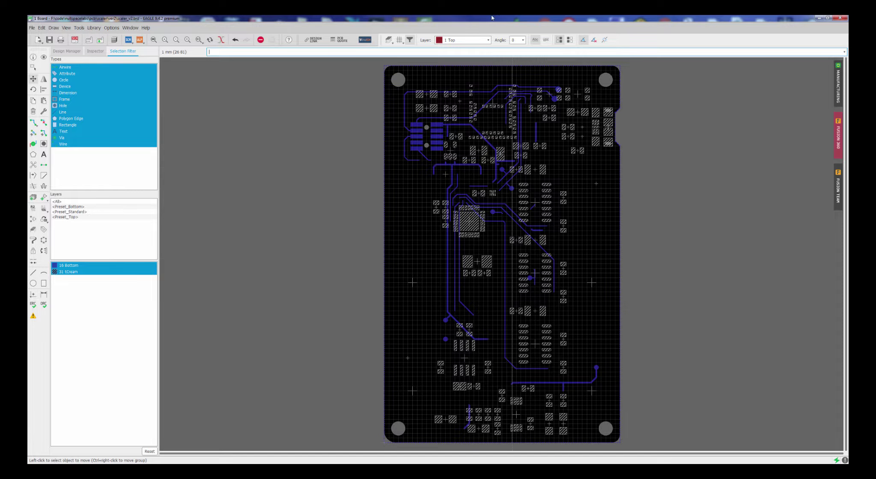
# Step: Run 'info AFID1' to read its position 5, 18, then 'show AFID1' to highlight it
pyautogui.press('Up')
pyautogui.press('Return')
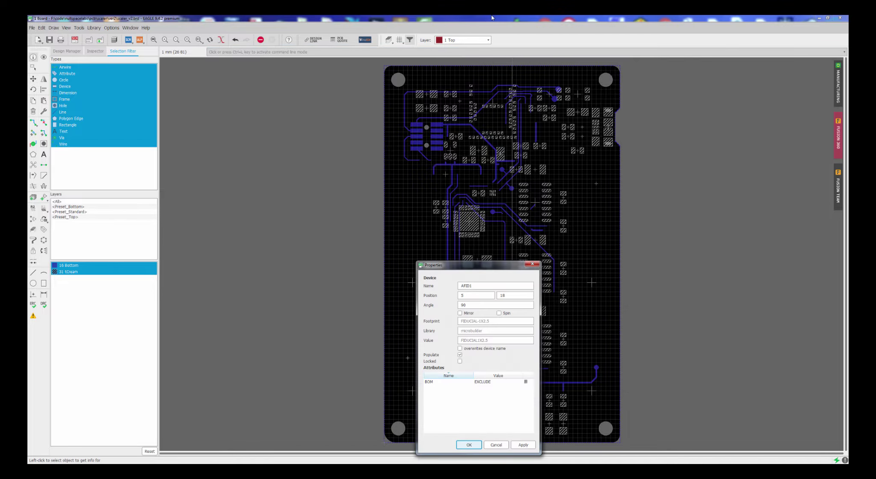
pyautogui.click(531, 264)
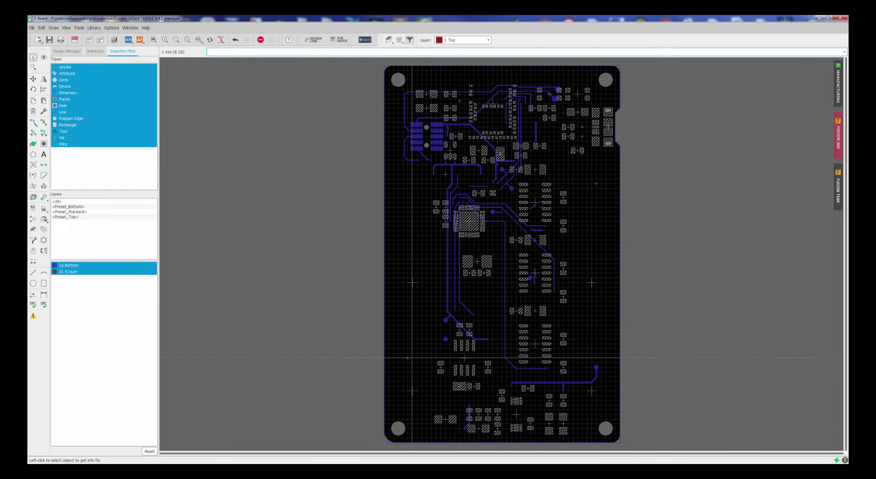
pyautogui.write('show')
pyautogui.press('Return')
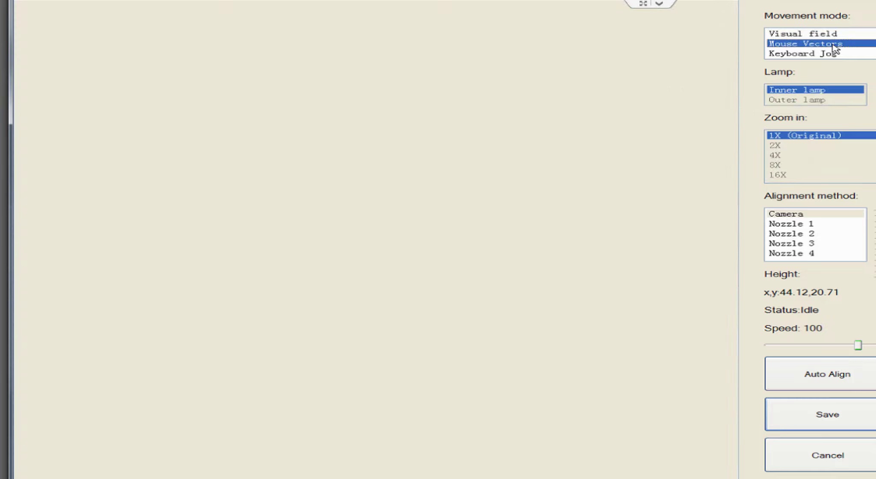
# Step: Jog the camera to the round fiducial and Auto Align, reading 186.97, 121.97
pyautogui.click(320, 301)
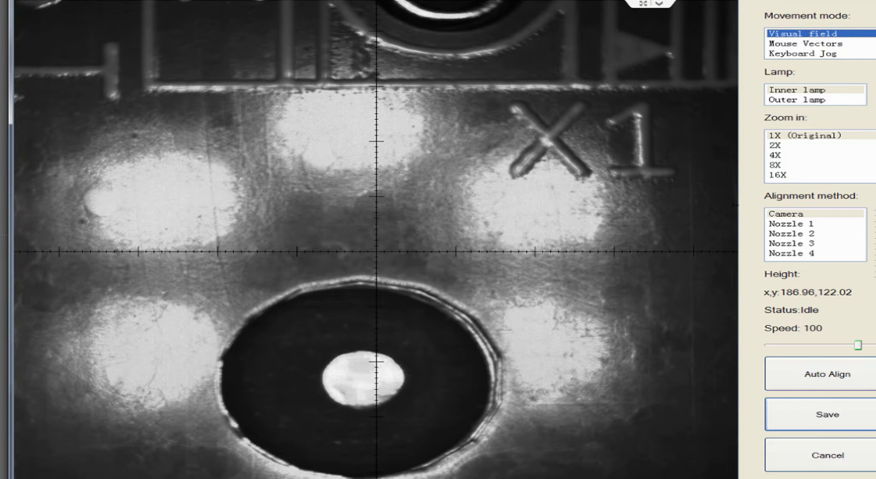
pyautogui.click(834, 379)
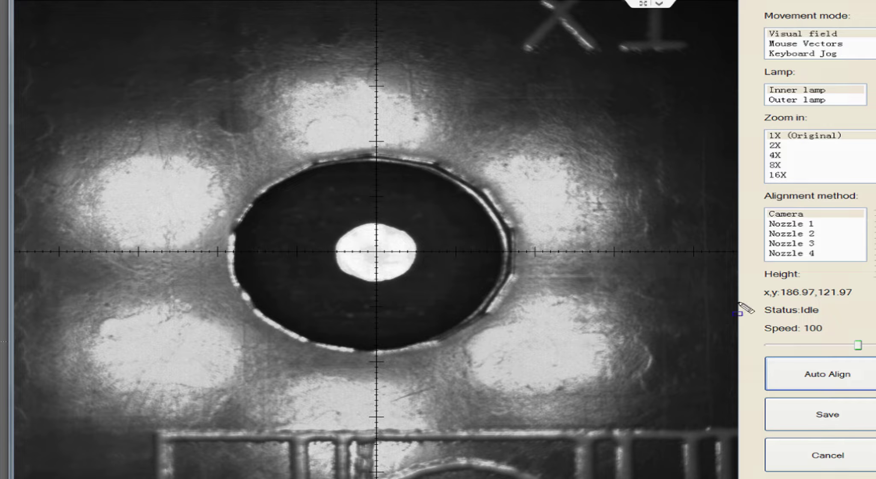
pyautogui.moveTo(754, 282); pyautogui.dragTo(868, 304)
# Step: Close the camera view, then run 'show afid1' and 'info afid1' to confirm position 5, 18
pyautogui.click(860, 460)
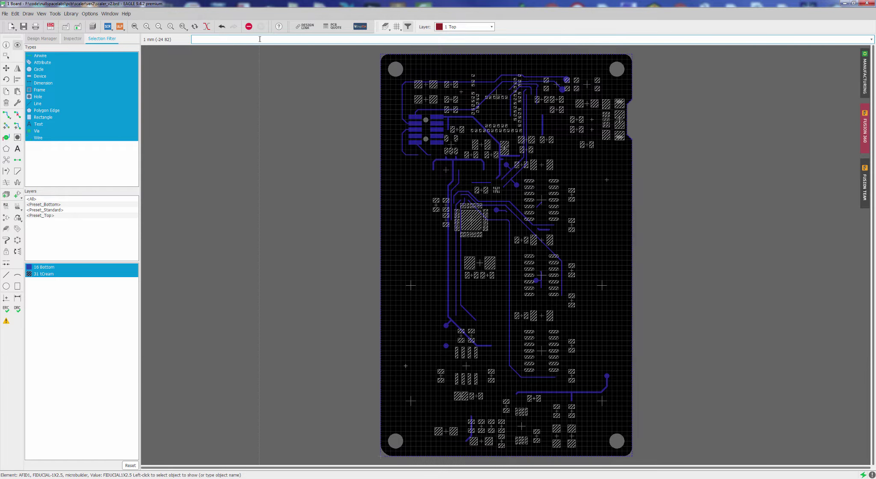
pyautogui.press('Up')
pyautogui.press('Return')
pyautogui.write('infopafid1')
pyautogui.press('Return')
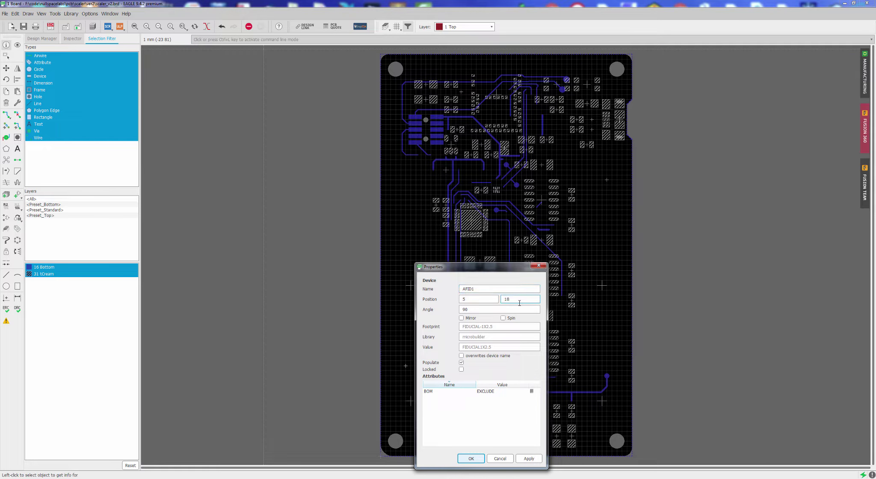
pyautogui.click(542, 266)
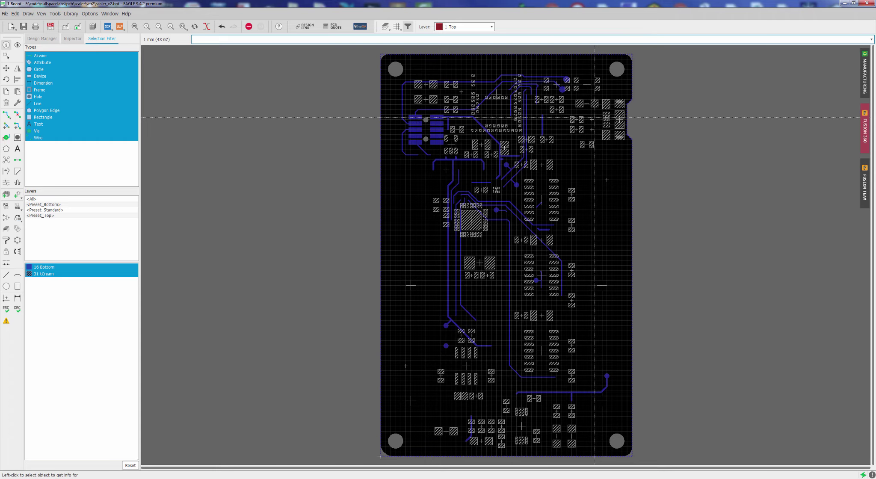
pyautogui.rightClick(618, 120)
pyautogui.click(644, 302)
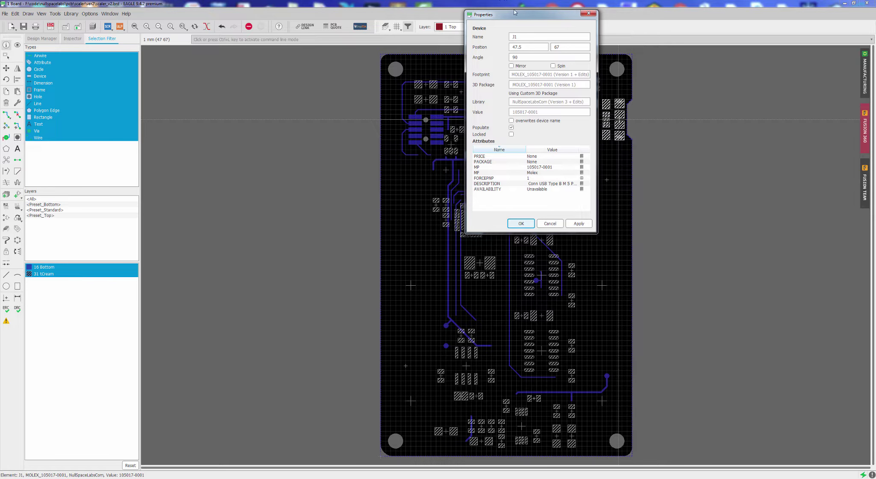
pyautogui.moveTo(530, 15); pyautogui.dragTo(310, 93)
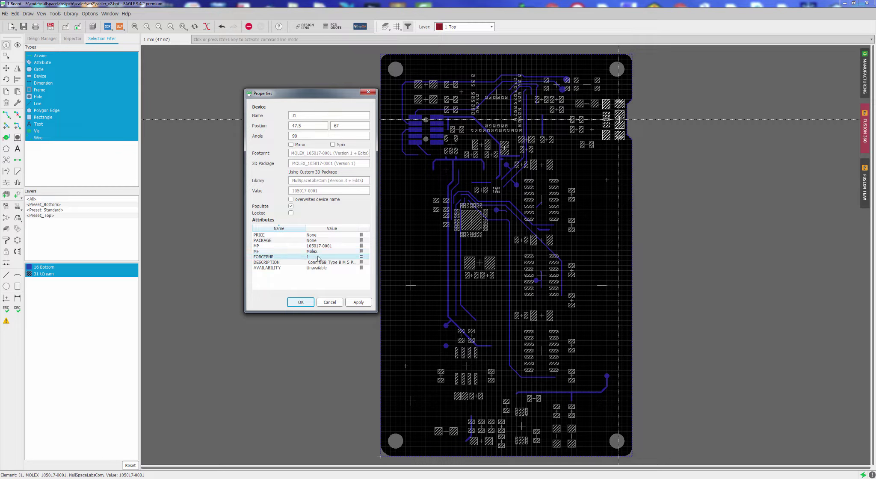
pyautogui.click(295, 257)
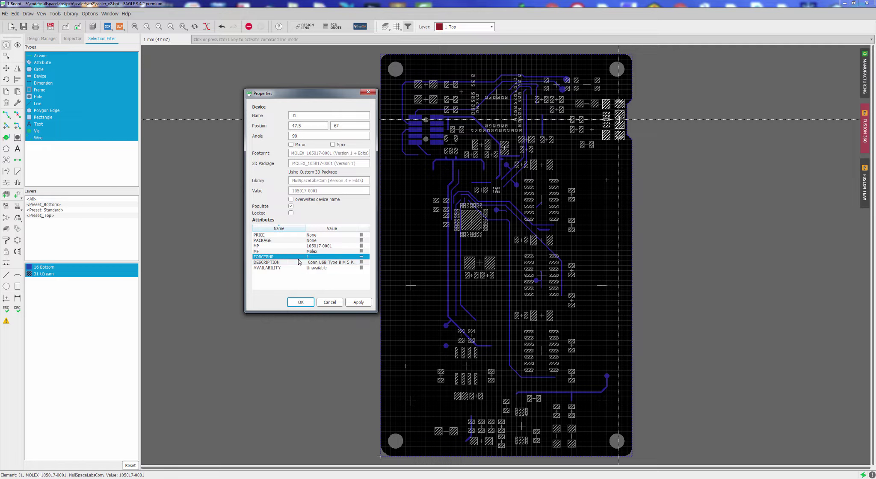
pyautogui.click(330, 303)
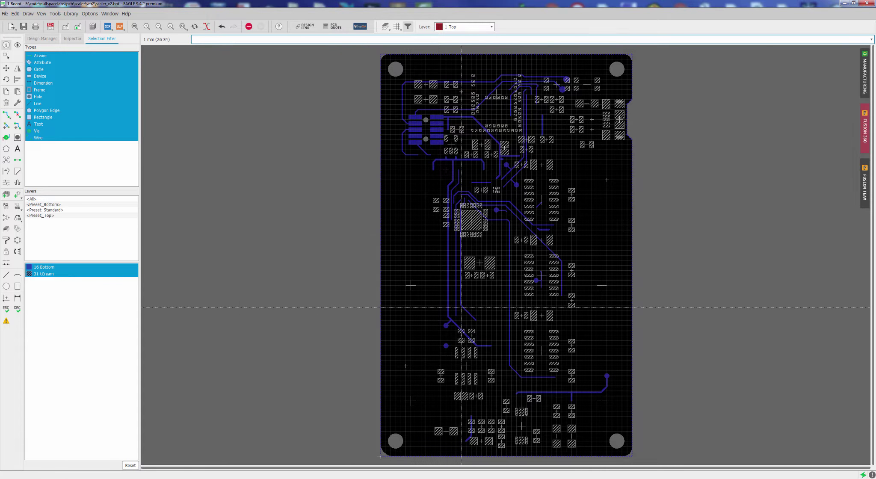
pyautogui.rightClick(406, 366)
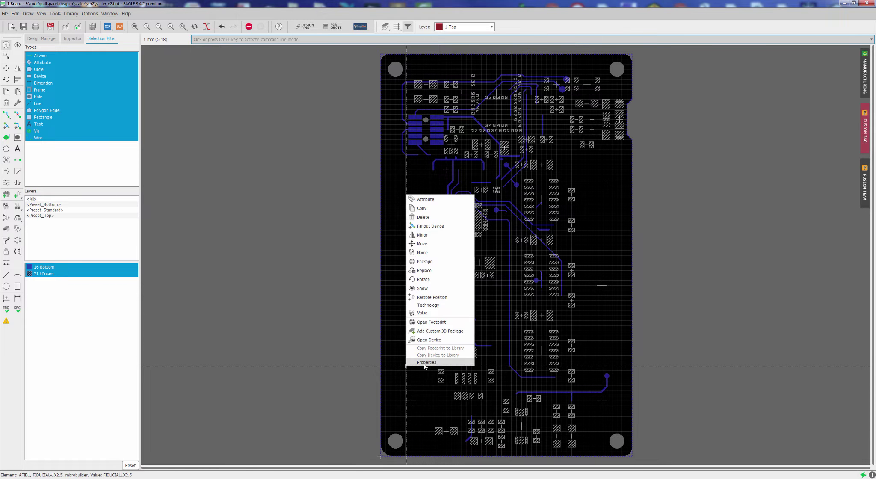
pyautogui.click(421, 367)
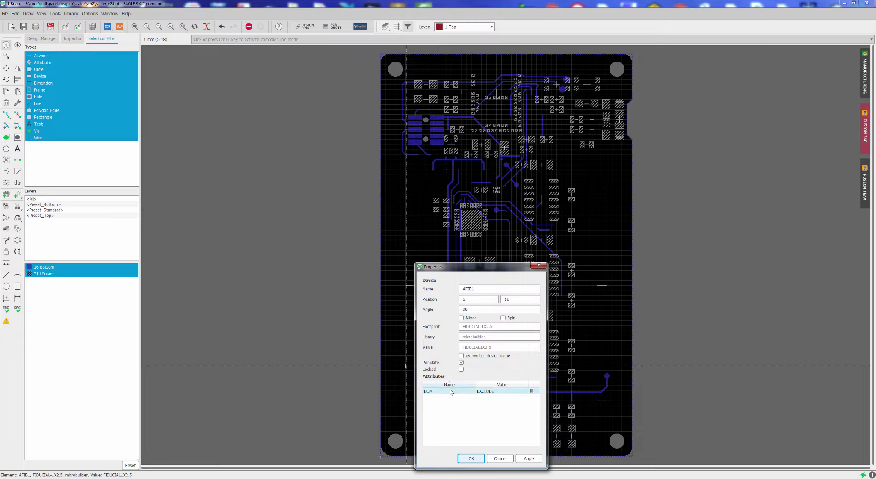
pyautogui.click(500, 458)
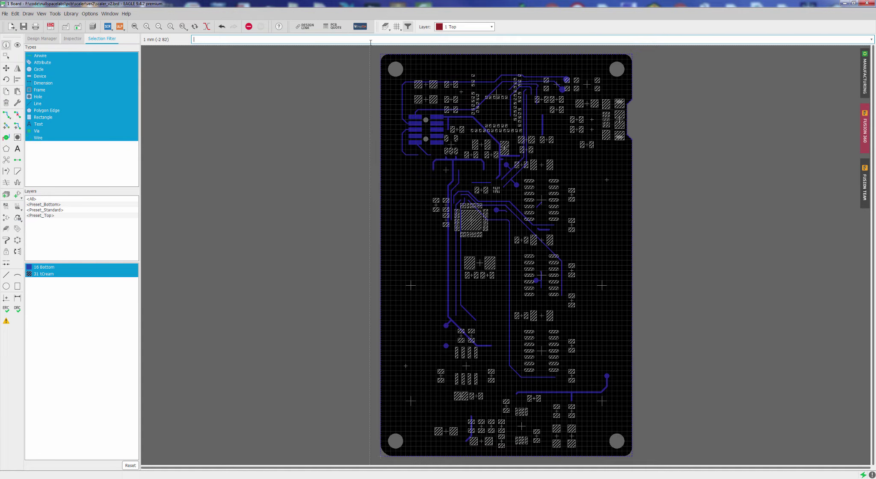
# Step: Launch the DP-NEODEN4 script via 'run' and check board offsets X 182, Y 104.06 mm
pyautogui.write('run')
pyautogui.press('Return')
pyautogui.click(346, 36)
pyautogui.click(347, 42)
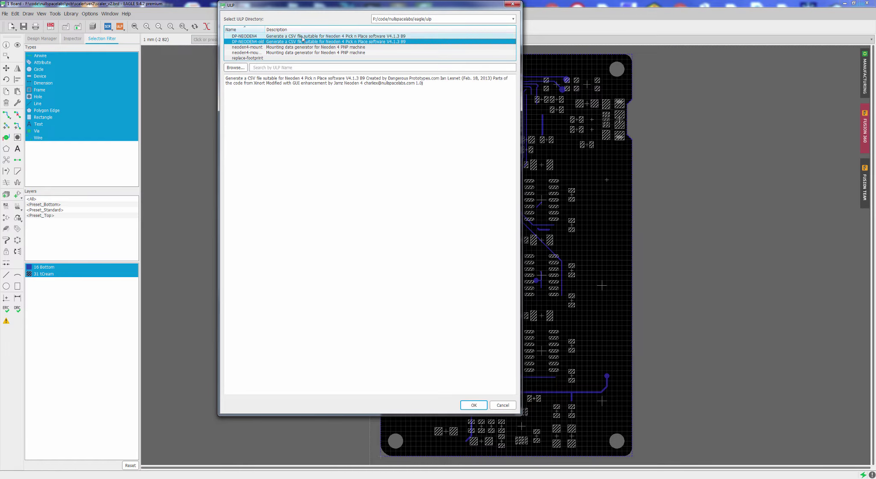
pyautogui.doubleClick(346, 42)
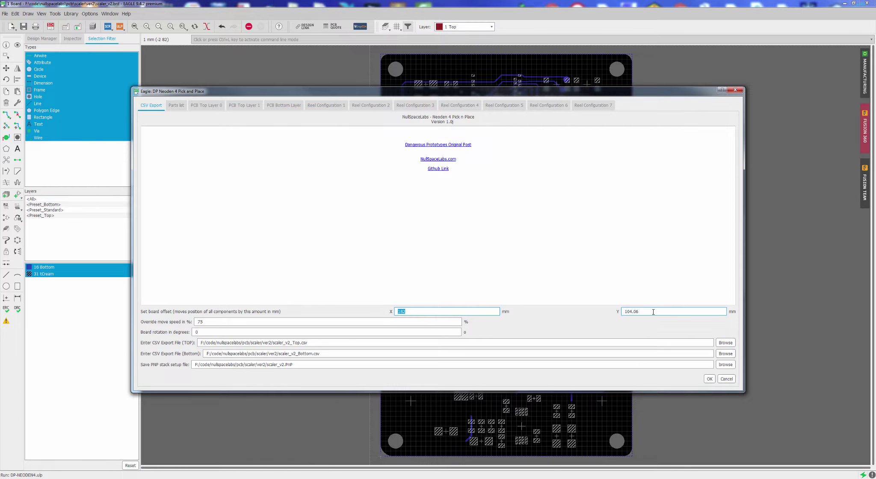
pyautogui.click(426, 311)
pyautogui.click(662, 312)
pyautogui.click(440, 310)
pyautogui.doubleClick(219, 322)
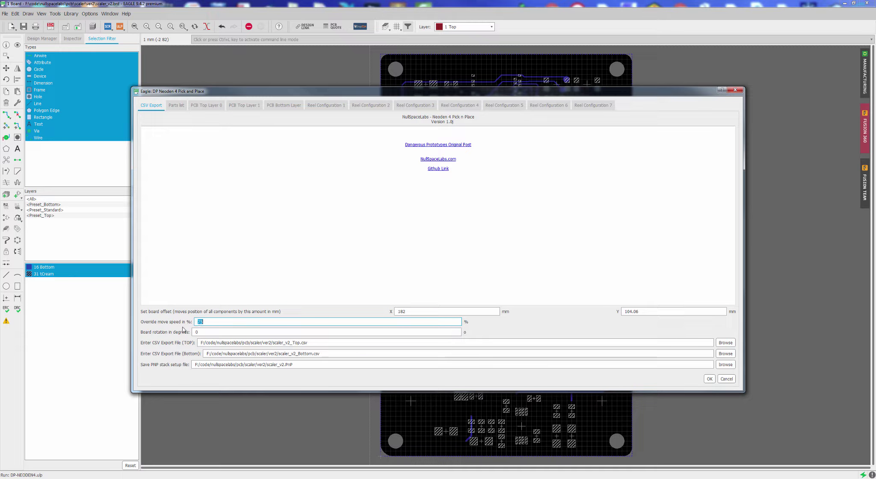
pyautogui.click(214, 321)
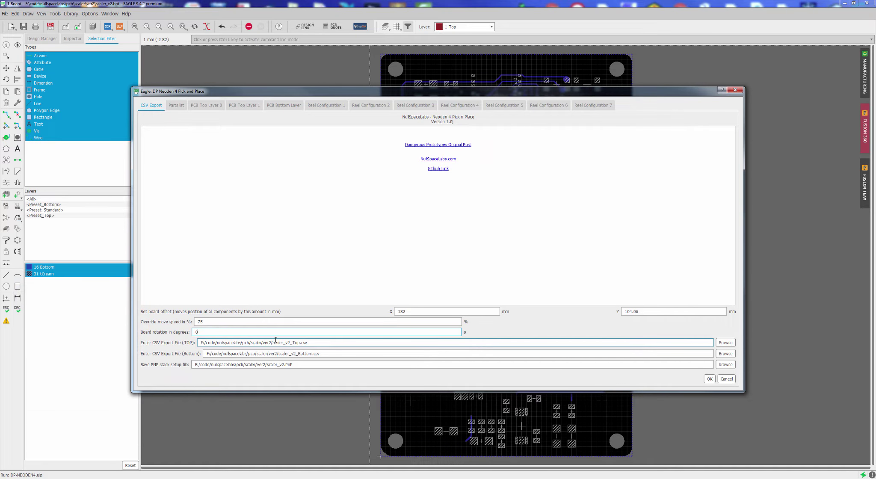
pyautogui.moveTo(326, 342); pyautogui.dragTo(120, 343)
pyautogui.moveTo(321, 354); pyautogui.dragTo(147, 360)
pyautogui.moveTo(309, 367); pyautogui.dragTo(155, 360)
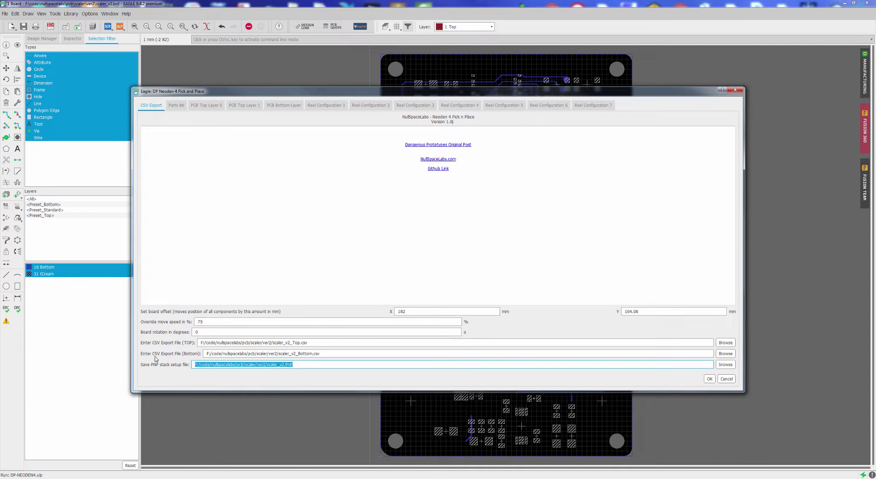
pyautogui.click(310, 364)
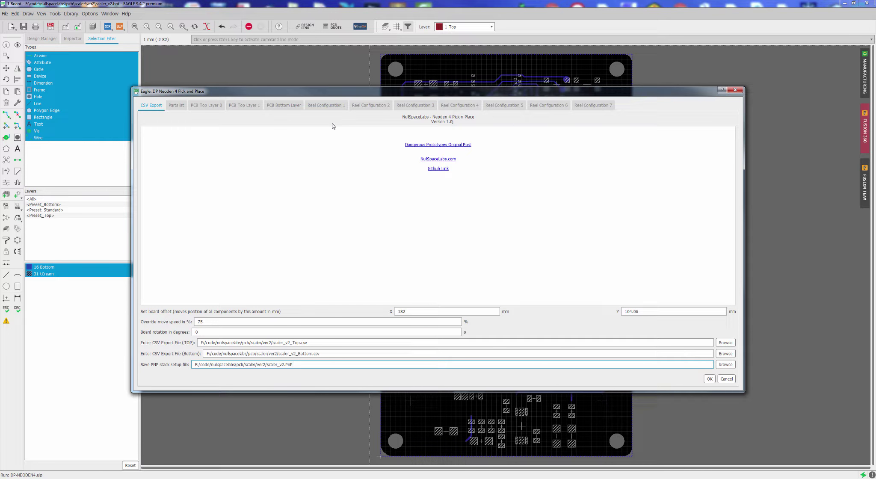
# Step: Flip through Reel Configuration tables 1 to 4, ending on reels 43–56
pyautogui.click(325, 106)
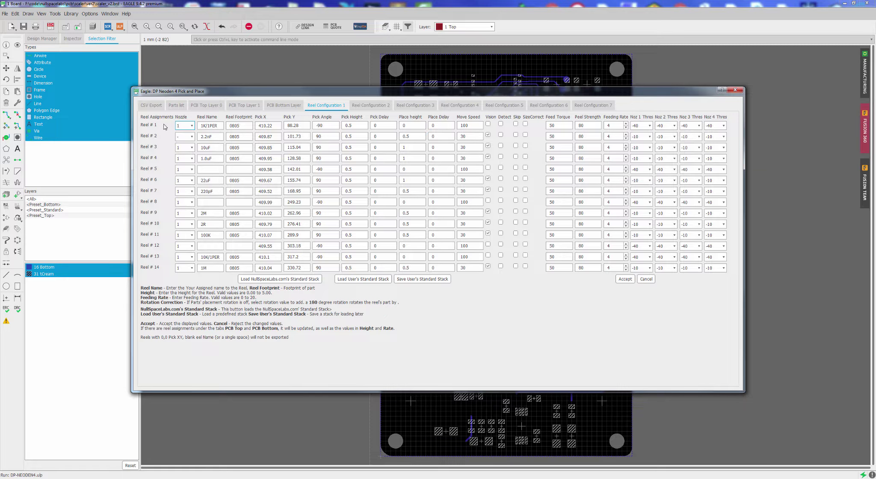
pyautogui.click(370, 107)
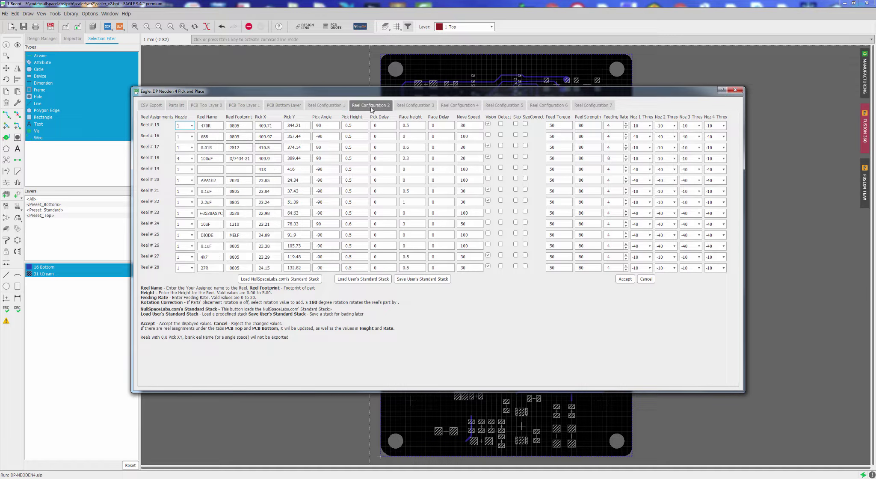
pyautogui.click(414, 106)
pyautogui.click(466, 107)
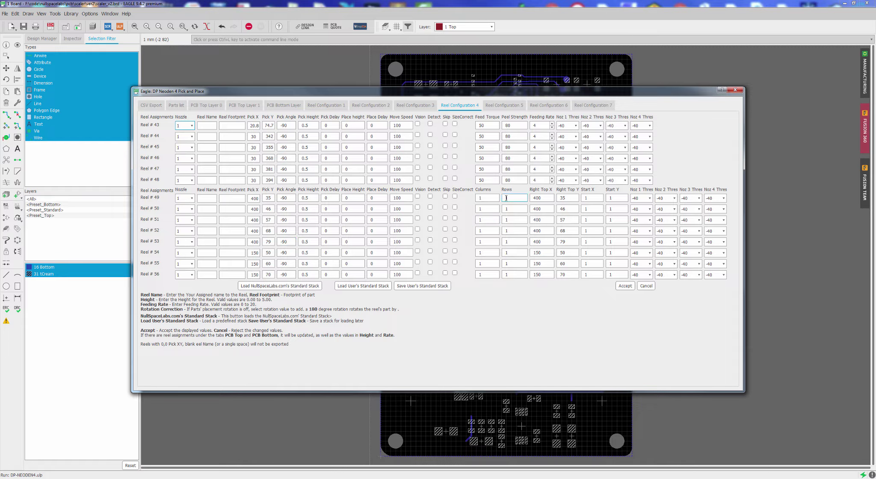
# Step: Inspect Reel # 49's Columns, Rows, Right Top Y and Start X, then view PCB Bottom Layer and return
pyautogui.click(374, 211)
pyautogui.click(492, 199)
pyautogui.click(518, 197)
pyautogui.click(486, 198)
pyautogui.click(512, 196)
pyautogui.click(495, 199)
pyautogui.click(509, 199)
pyautogui.click(558, 198)
pyautogui.click(565, 198)
pyautogui.click(587, 198)
pyautogui.click(284, 106)
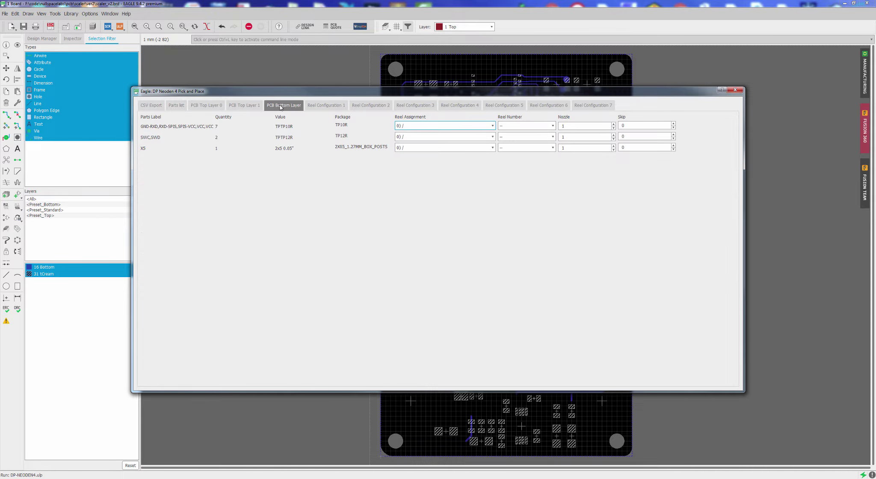
pyautogui.click(328, 106)
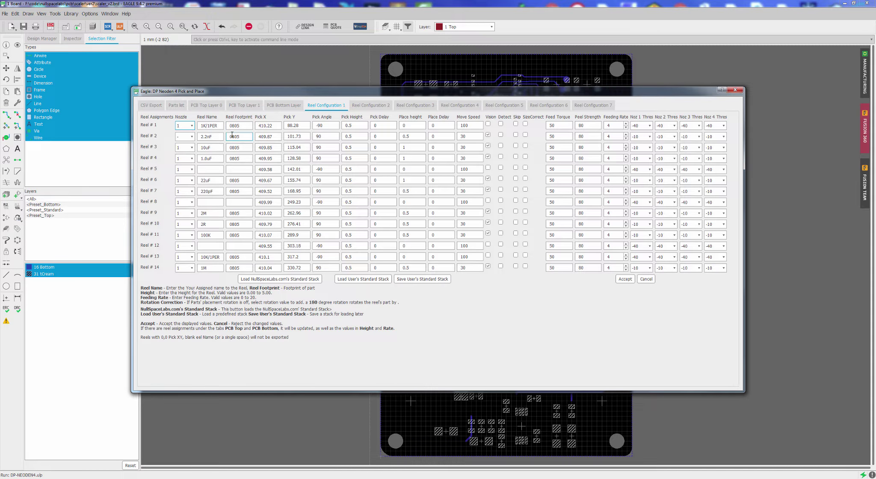
# Step: Set Reel # 1's nozzle to 1 after briefly choosing 1234
pyautogui.click(192, 126)
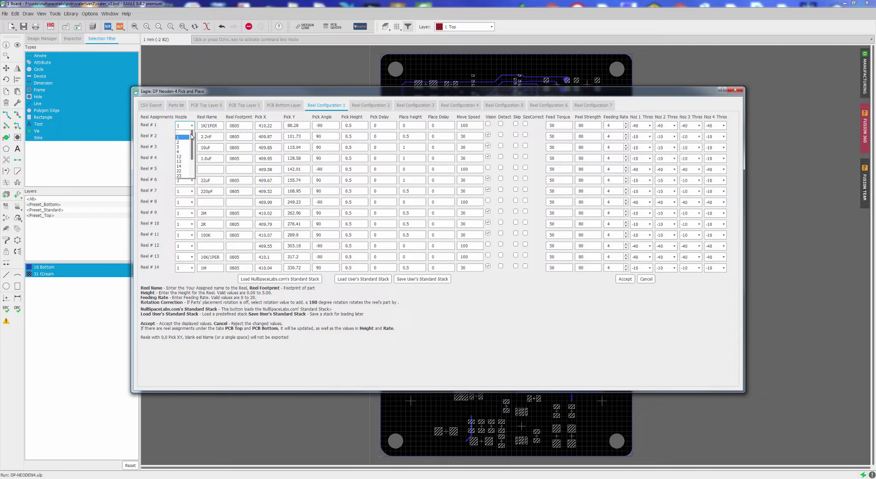
pyautogui.moveTo(193, 151); pyautogui.dragTo(192, 177)
pyautogui.click(188, 176)
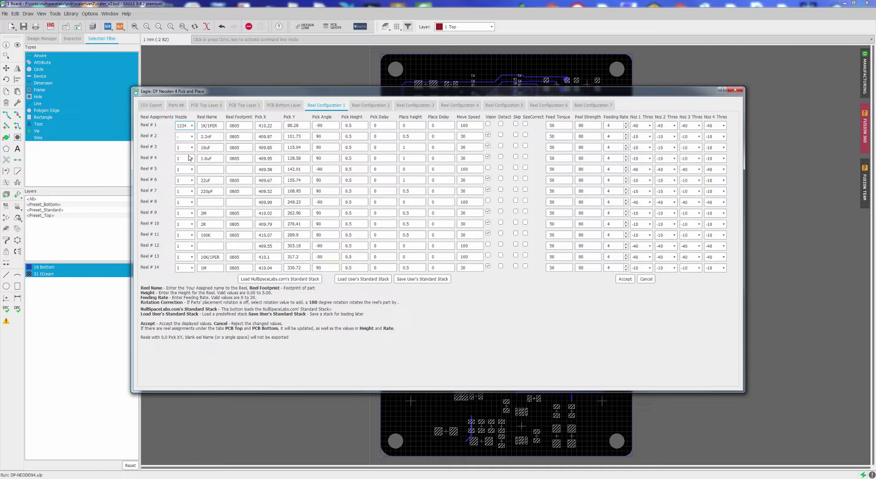
pyautogui.click(191, 126)
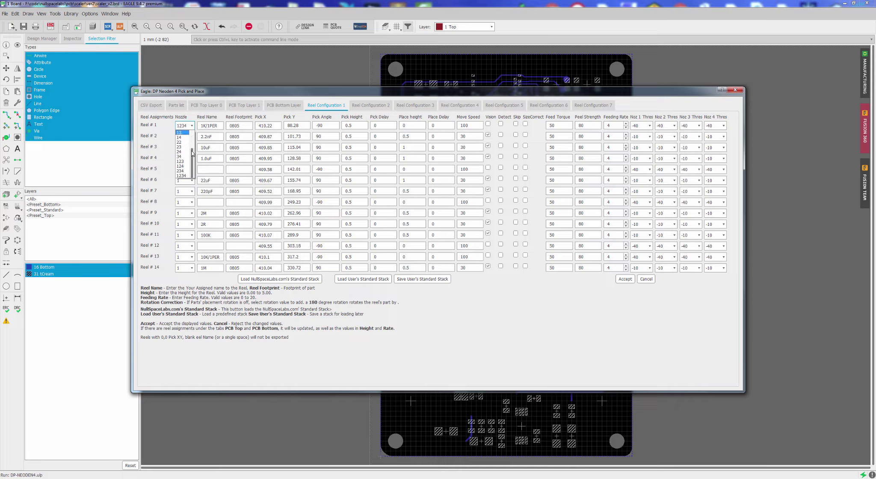
pyautogui.moveTo(193, 154); pyautogui.dragTo(193, 130)
pyautogui.click(183, 138)
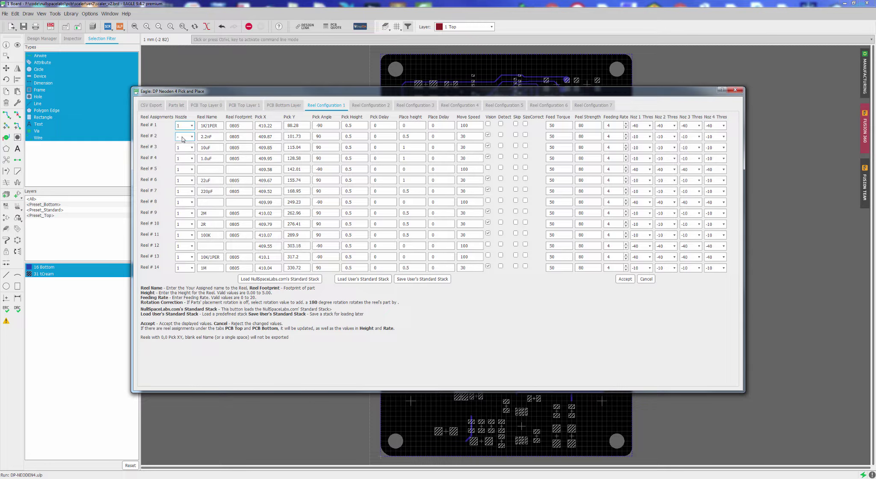
# Step: Check Reel # 1's name 1K/1PER and footprint, then view reels 15–28 and return
pyautogui.tripleClick(214, 127)
pyautogui.click(214, 127)
pyautogui.click(249, 125)
pyautogui.click(366, 106)
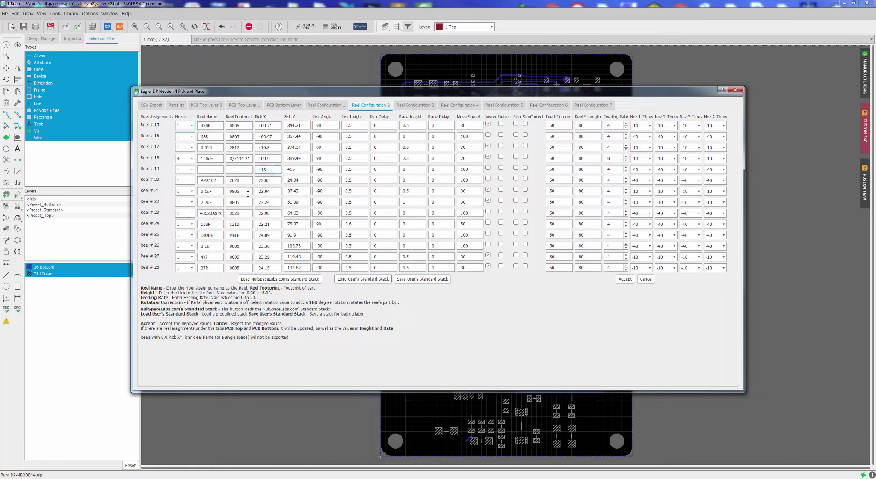
pyautogui.click(326, 105)
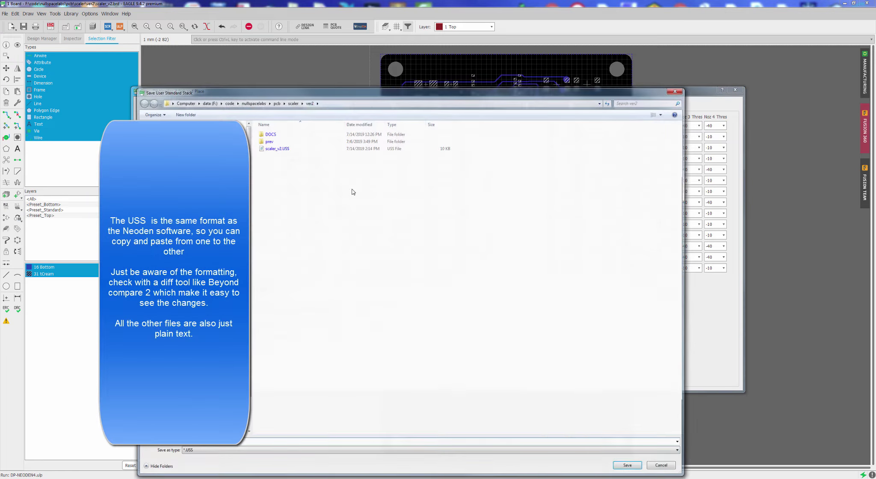
# Step: Overwrite scaler_v2.USS with the current reel stack and confirm with OK
pyautogui.click(285, 148)
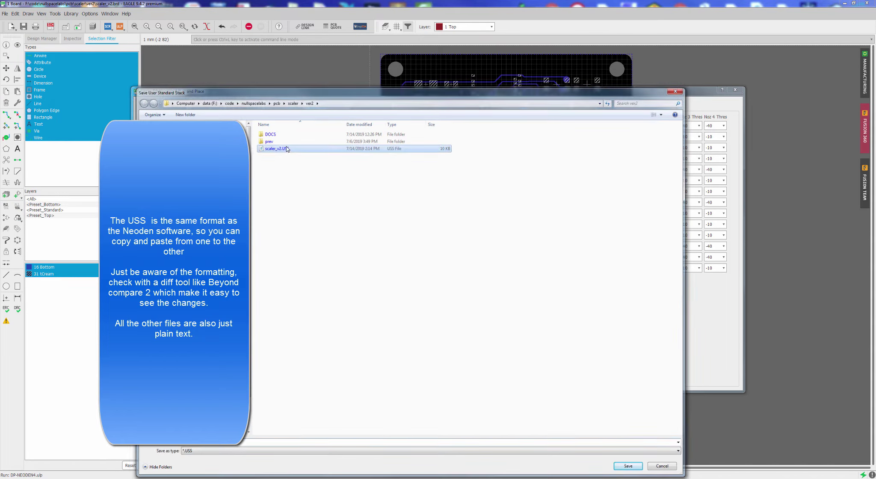
pyautogui.doubleClick(286, 149)
pyautogui.click(312, 162)
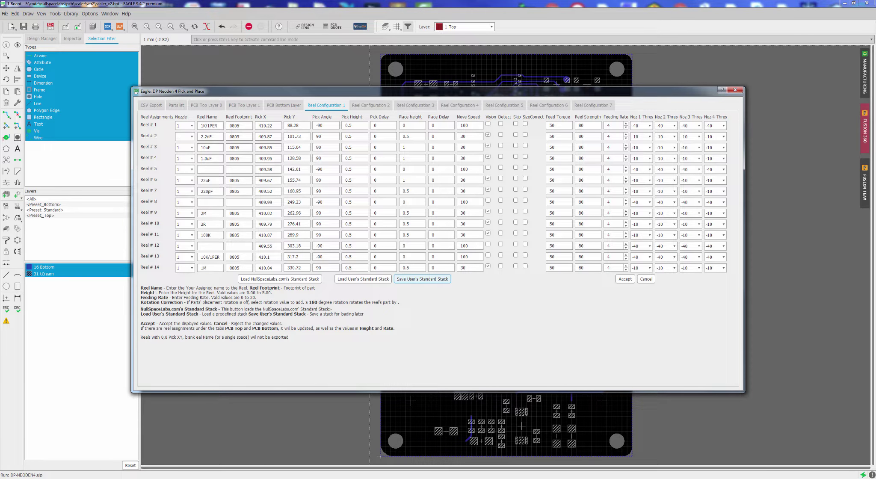
# Step: Bring up DP-NEODEN4.ulp in WordPad and scroll through its hardcoded stack entries, starting at stack 2's 2.2nF 0805 reel
pyautogui.hotkey('alt', 'Tab')
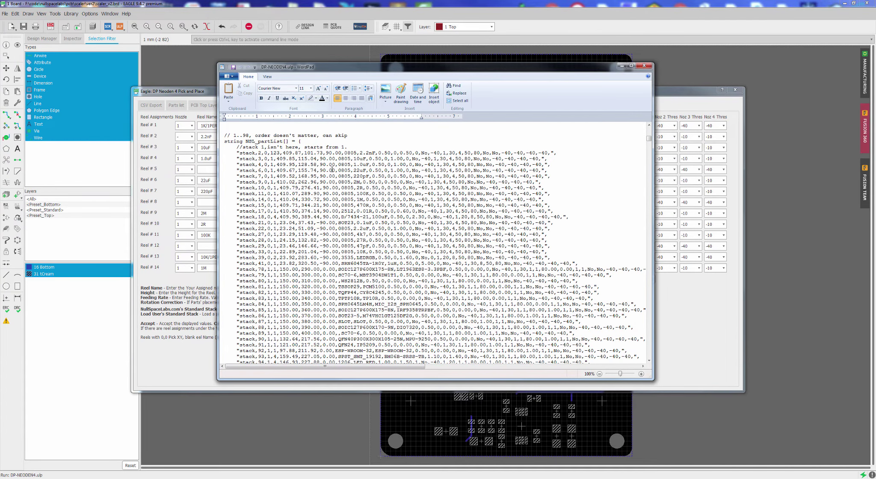
pyautogui.scroll(-8, 387, 230)
pyautogui.scroll(16, 389, 235)
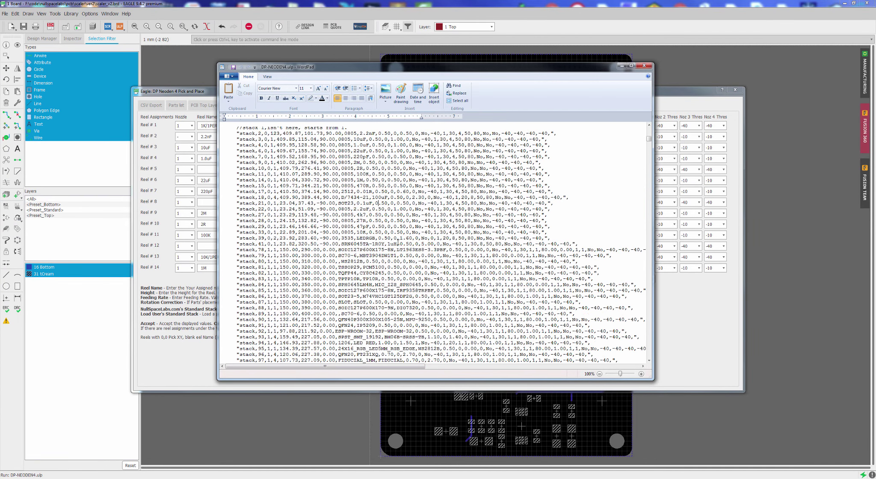
pyautogui.scroll(-8, 397, 244)
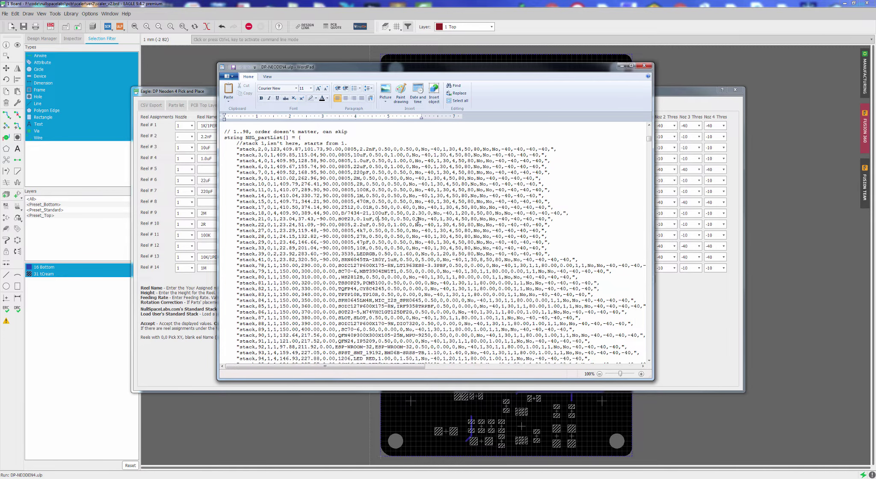
pyautogui.scroll(-2, 441, 218)
pyautogui.scroll(2, 423, 231)
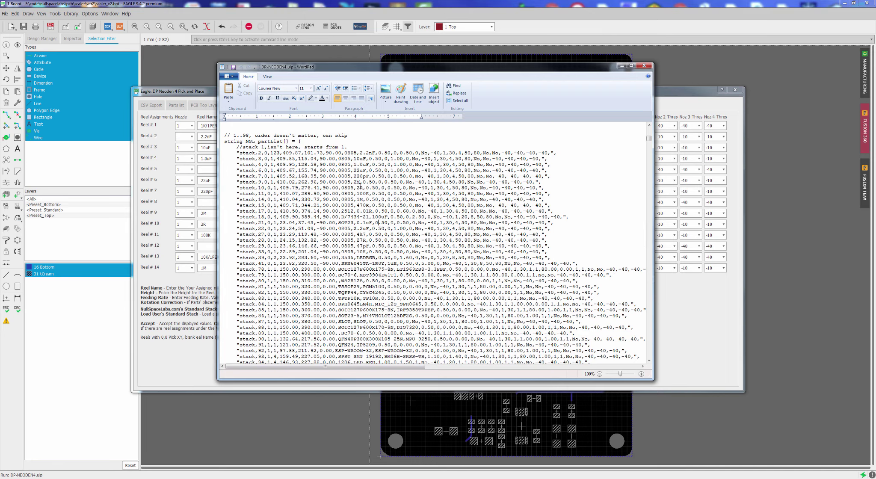
pyautogui.scroll(-1, 247, 142)
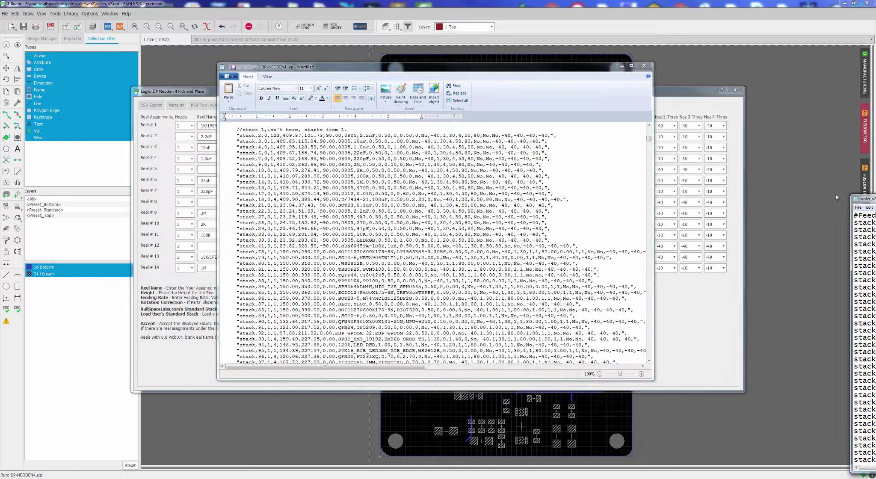
# Step: Bring scaler_v2_Top.csv into view in Notepad, select its stack rows 1–24, then close Notepad
pyautogui.moveTo(875, 198); pyautogui.dragTo(224, 119)
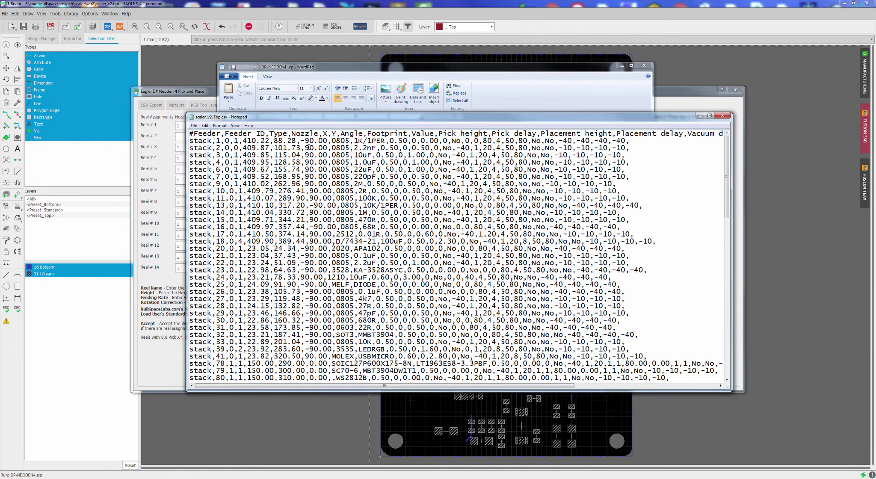
pyautogui.scroll(-8, 270, 213)
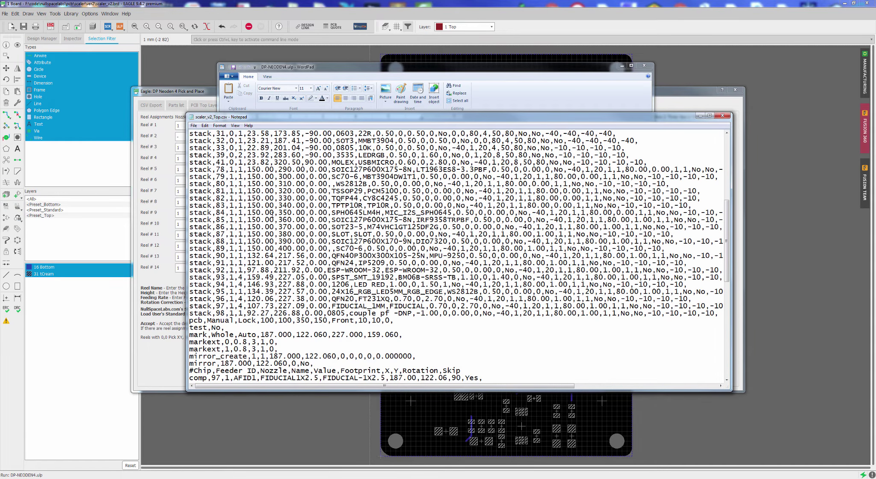
pyautogui.scroll(8, 274, 216)
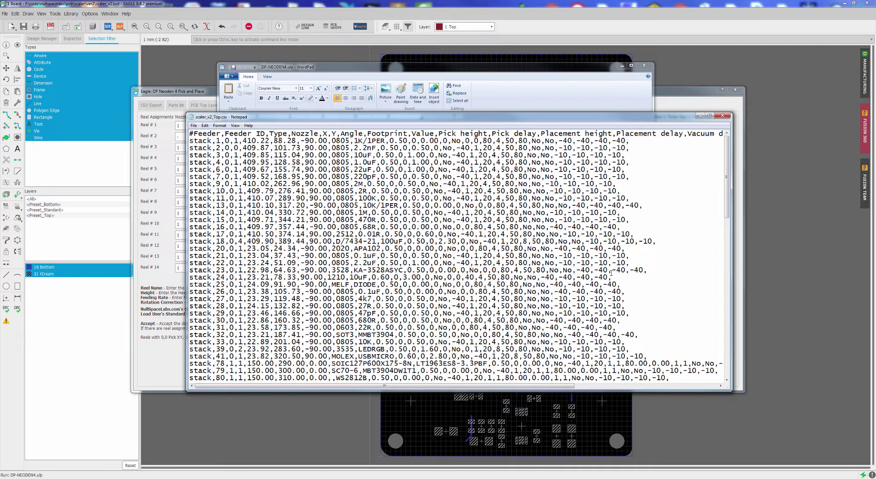
pyautogui.moveTo(611, 274); pyautogui.dragTo(189, 141)
pyautogui.moveTo(257, 119); pyautogui.dragTo(269, 119)
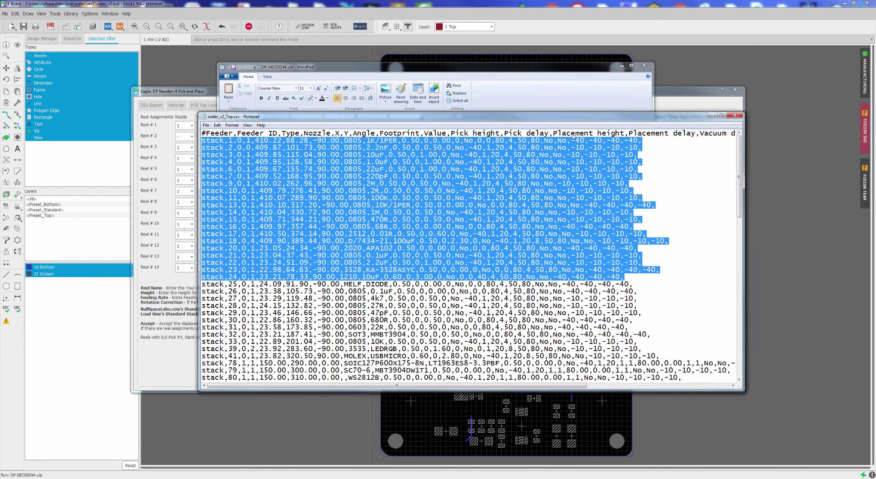
pyautogui.hotkey('alt', 'F4')
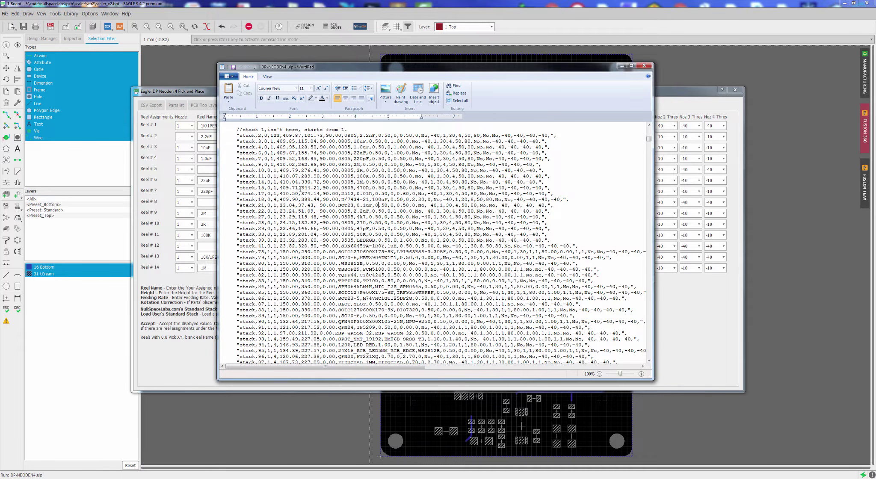
# Step: Inspect the opening and closing quotes of the stack lines in DP-NEODEN4.ulp
pyautogui.moveTo(236, 136); pyautogui.dragTo(241, 135)
pyautogui.click(549, 135)
pyautogui.click(558, 151)
pyautogui.scroll(-6, 558, 151)
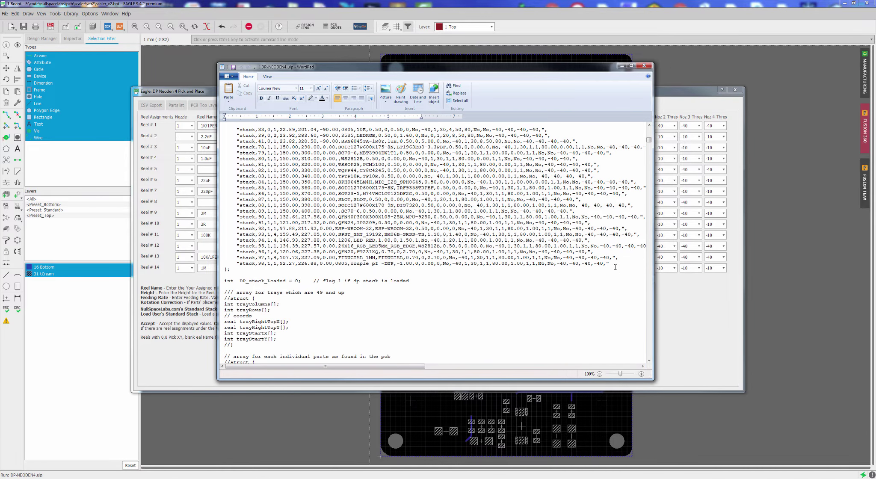
pyautogui.moveTo(610, 263); pyautogui.dragTo(601, 263)
pyautogui.click(612, 263)
# Step: Scroll down to the stack,98 line, then set WordPad aside and return to EAGLE's reel table
pyautogui.scroll(13, 356, 214)
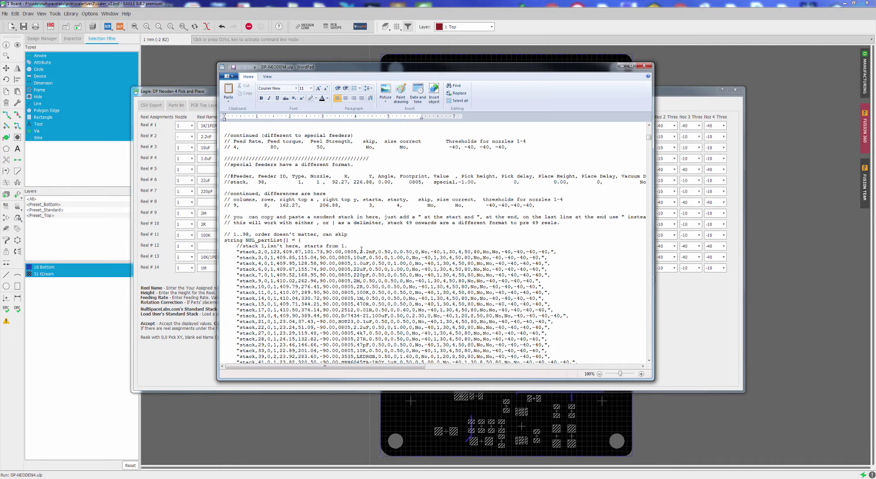
pyautogui.scroll(-2, 362, 249)
pyautogui.scroll(-5, 361, 238)
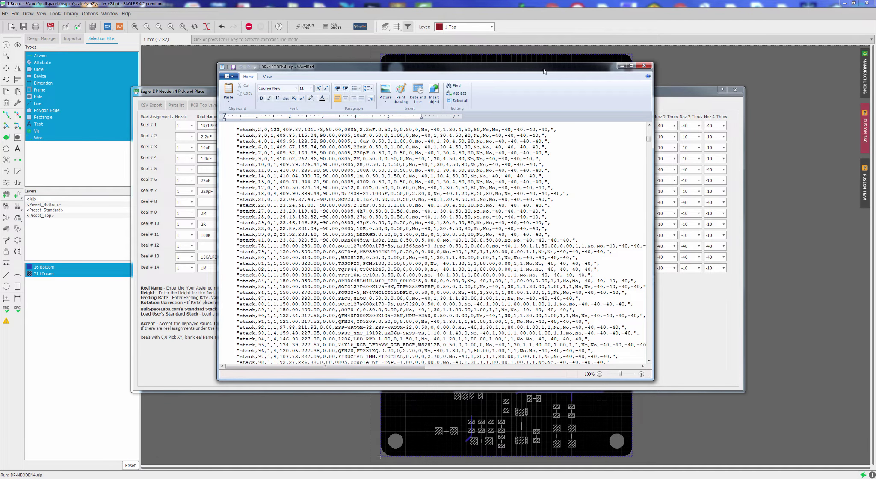
pyautogui.moveTo(542, 70); pyautogui.dragTo(773, 100)
pyautogui.hotkey('alt', 'Tab')
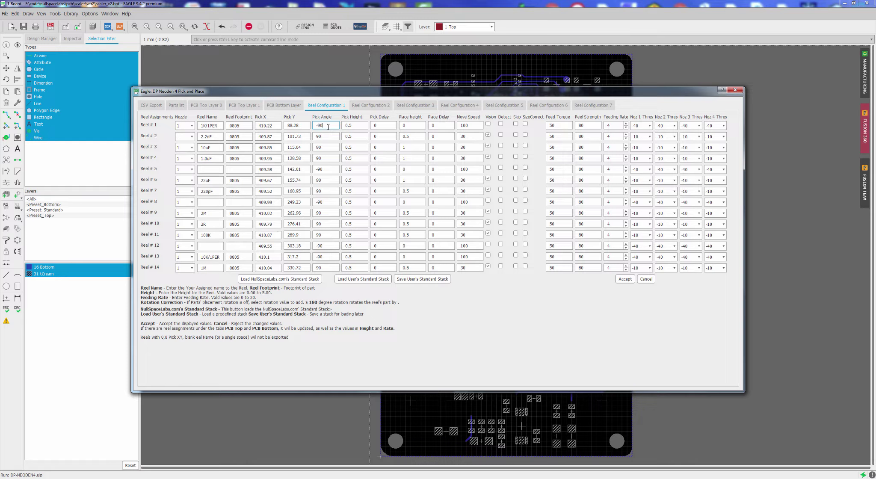
pyautogui.click(329, 125)
pyautogui.click(366, 125)
pyautogui.click(420, 106)
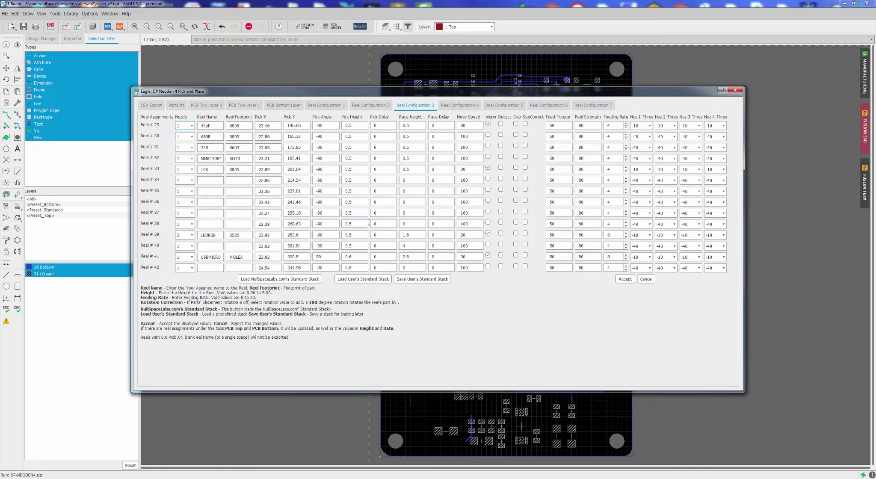
pyautogui.click(355, 257)
pyautogui.click(326, 105)
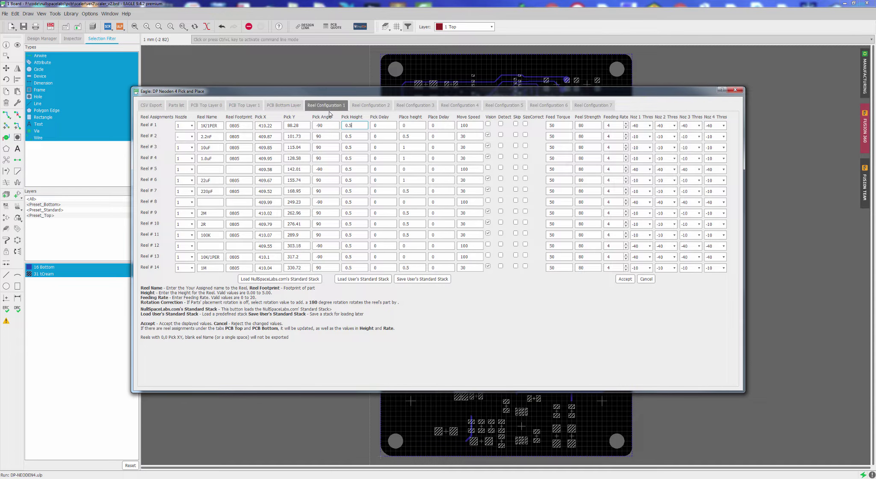
pyautogui.click(386, 125)
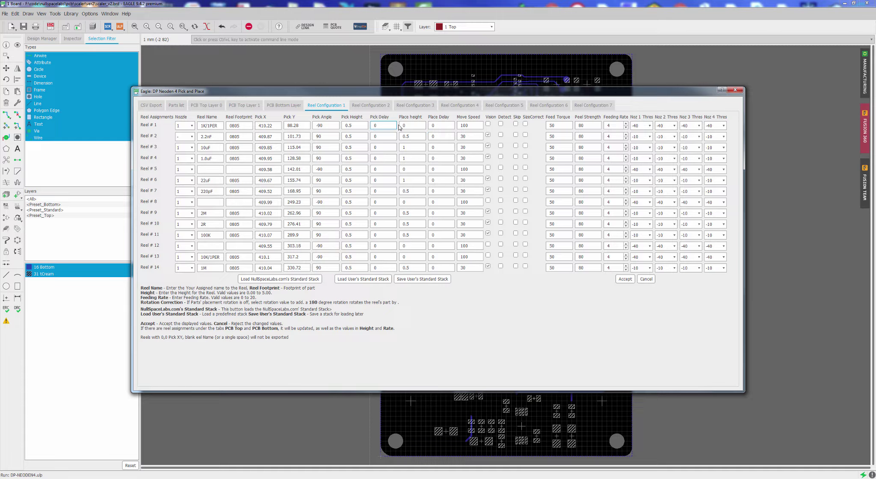
# Step: Review the place heights of reels 1 and 2 and accept the new reel configuration
pyautogui.click(407, 126)
pyautogui.click(411, 135)
pyautogui.click(413, 126)
pyautogui.click(419, 136)
pyautogui.click(625, 279)
pyautogui.click(673, 292)
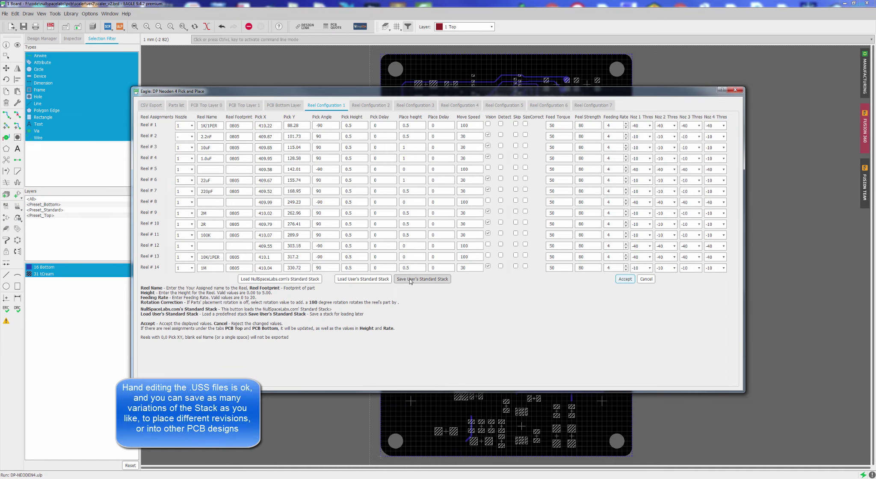
# Step: Save the reel setup as the user standard stack over scaler_v2.USS
pyautogui.click(422, 279)
pyautogui.doubleClick(364, 148)
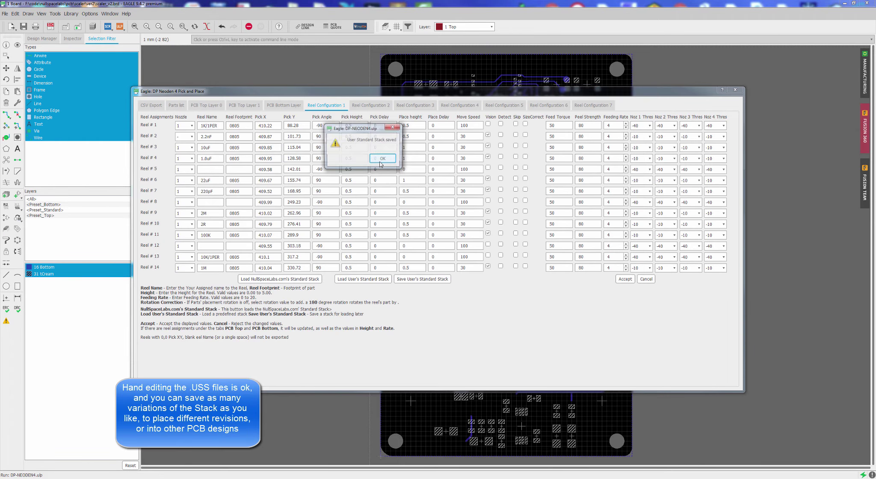
pyautogui.click(375, 160)
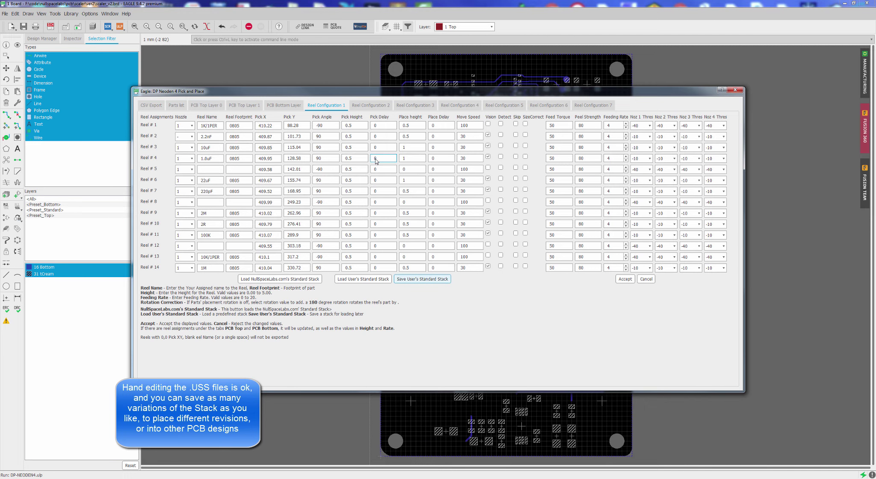
pyautogui.click(345, 248)
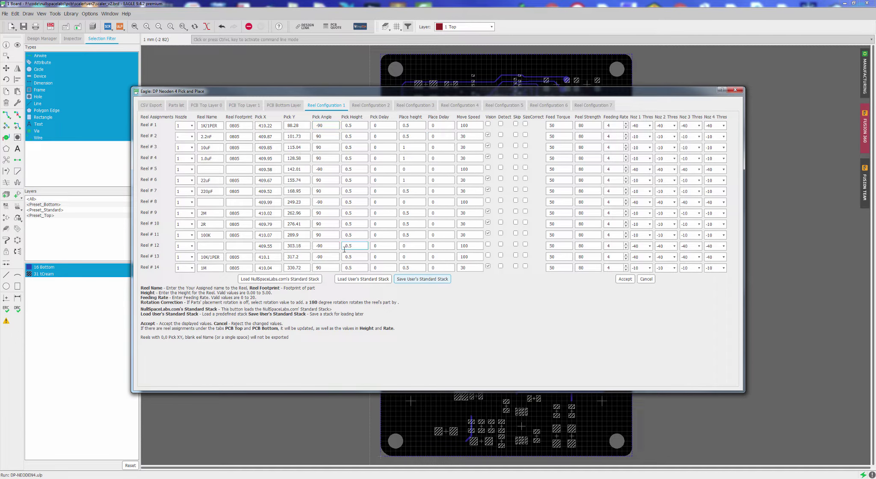
pyautogui.click(482, 159)
pyautogui.click(413, 126)
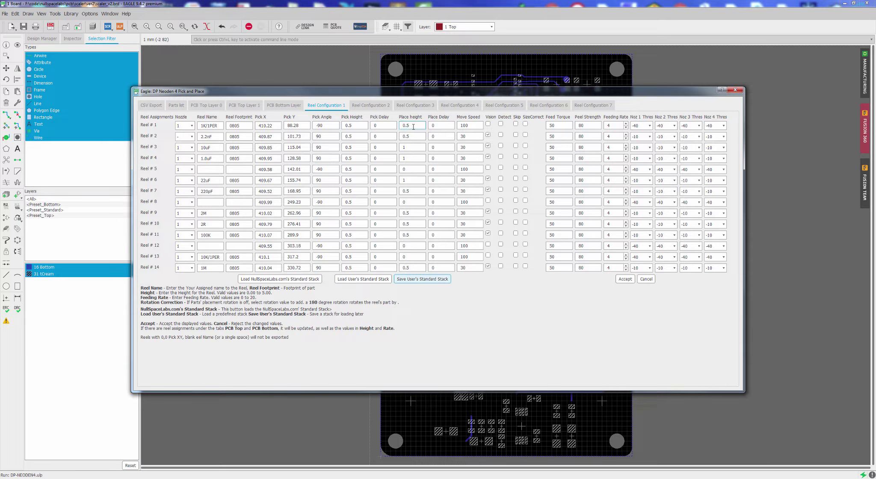
pyautogui.click(443, 126)
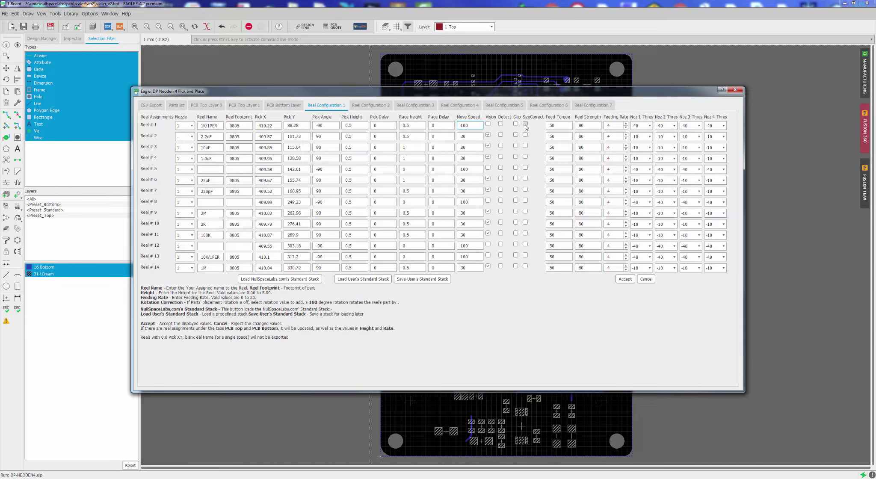
# Step: Check reel 1's feed torque and feeding rate values, then move on to the later reel tables
pyautogui.click(558, 126)
pyautogui.click(616, 127)
pyautogui.click(371, 105)
# Step: Page through the reel tables for reels 29–42 and 43–56, then back to reels 1–14
pyautogui.click(401, 104)
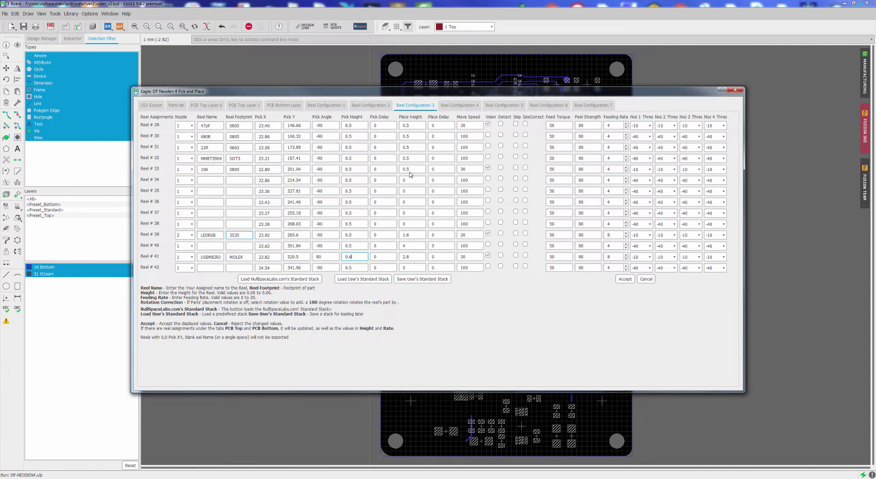
pyautogui.click(458, 107)
pyautogui.click(367, 105)
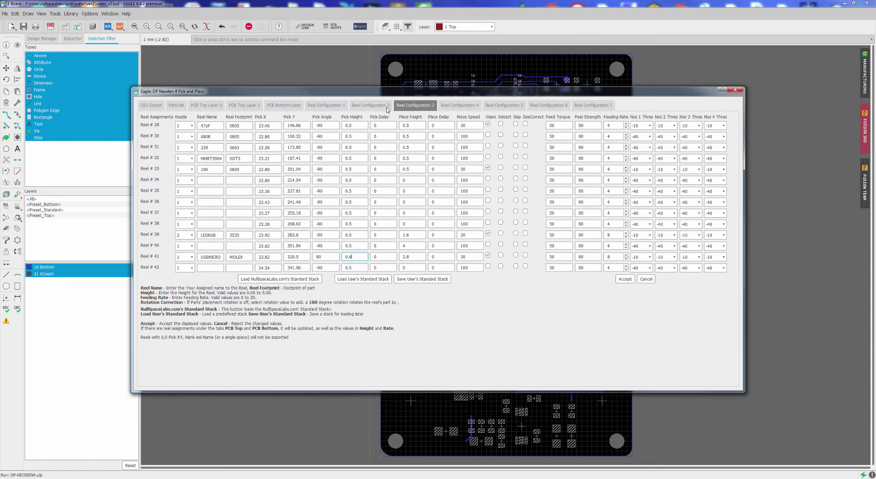
pyautogui.click(326, 105)
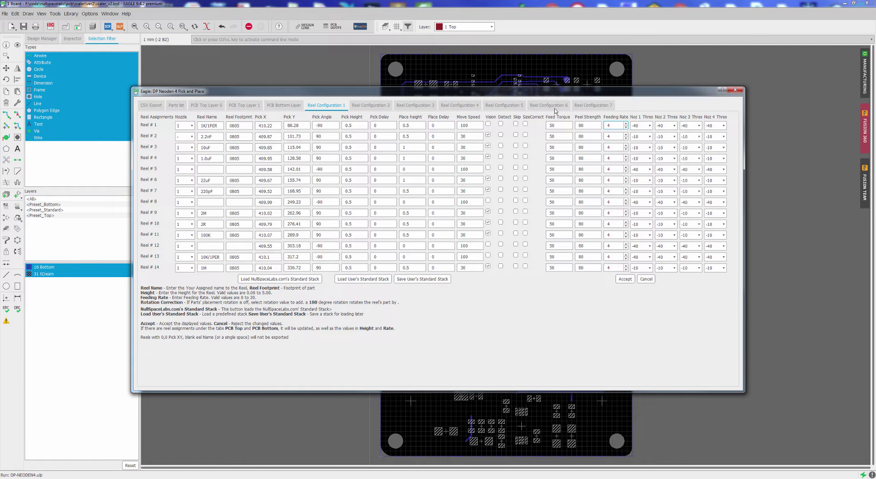
# Step: Flip through the reel 57–70 and 71–84 tables, landing on reels 43–56
pyautogui.click(509, 107)
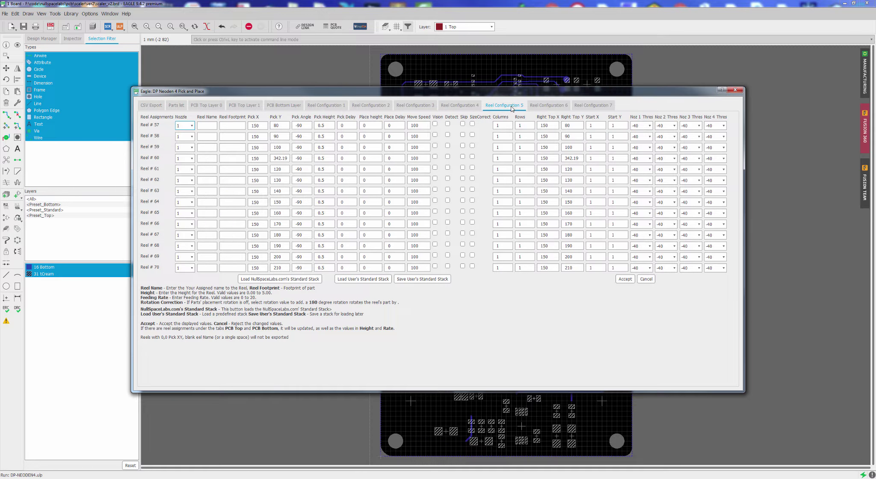
pyautogui.click(559, 106)
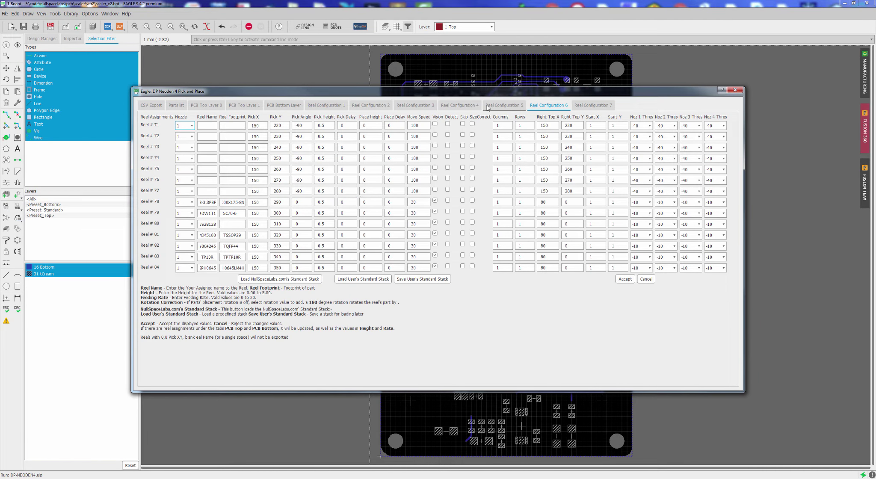
pyautogui.click(460, 106)
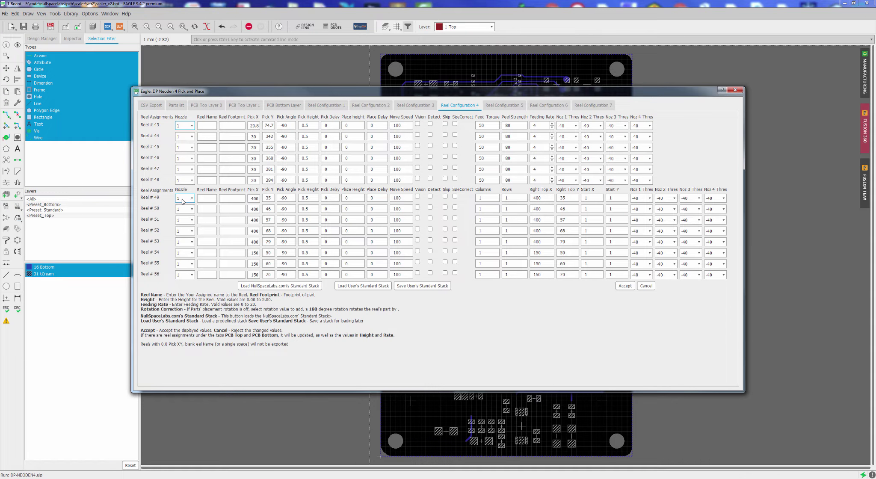
# Step: Inspect reel 51's place height and the rows, columns, start X and start Y of tray reels 49–50
pyautogui.click(346, 220)
pyautogui.click(523, 198)
pyautogui.press('Tab')
pyautogui.press('Tab')
pyautogui.press('Tab')
pyautogui.click(614, 208)
pyautogui.click(595, 198)
pyautogui.click(488, 199)
# Step: Check reel 54's start X, then page back through the reel tables to reels 1–14
pyautogui.click(592, 253)
pyautogui.click(590, 106)
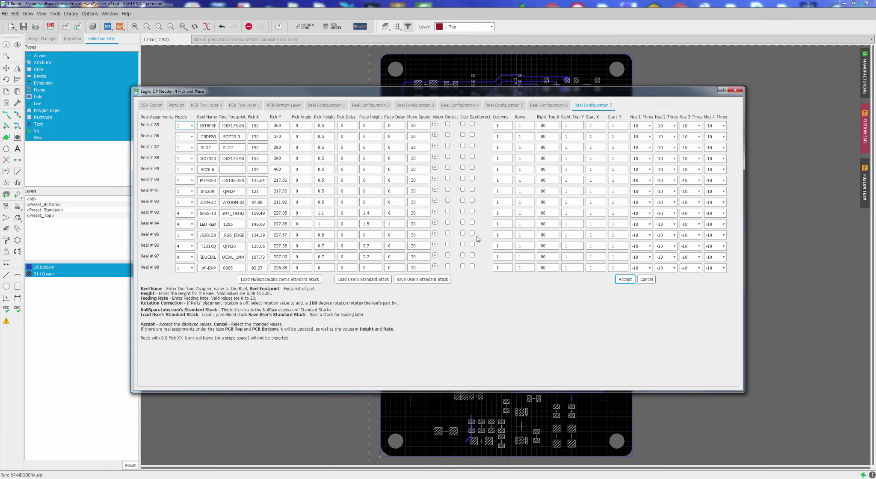
pyautogui.click(549, 105)
pyautogui.click(402, 105)
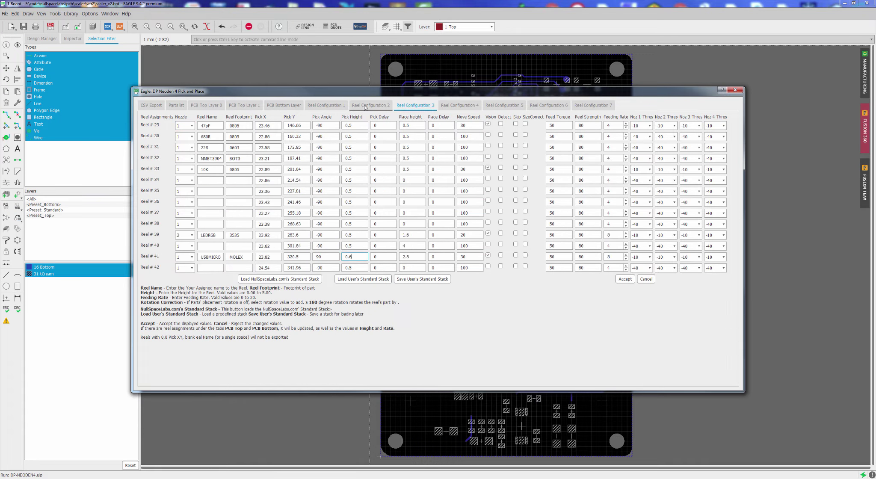
pyautogui.click(371, 106)
pyautogui.click(324, 105)
# Step: Accept the reel configuration and save it as the user standard stack file
pyautogui.click(627, 279)
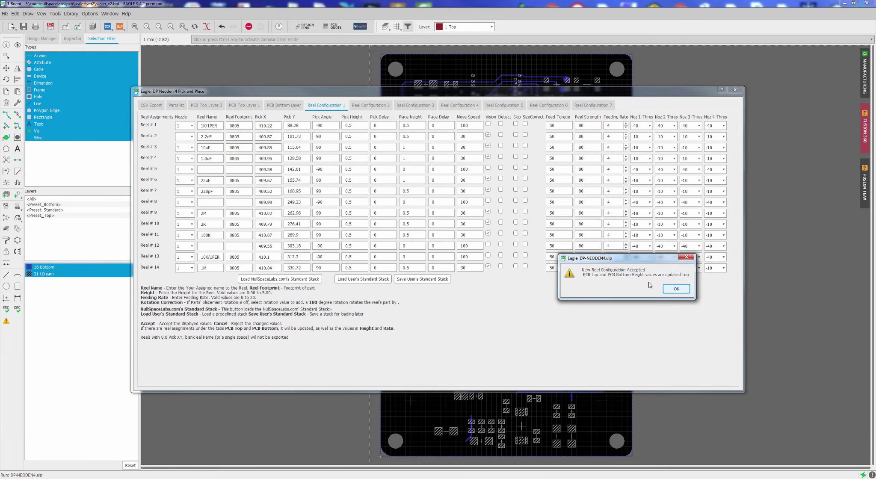
pyautogui.click(675, 289)
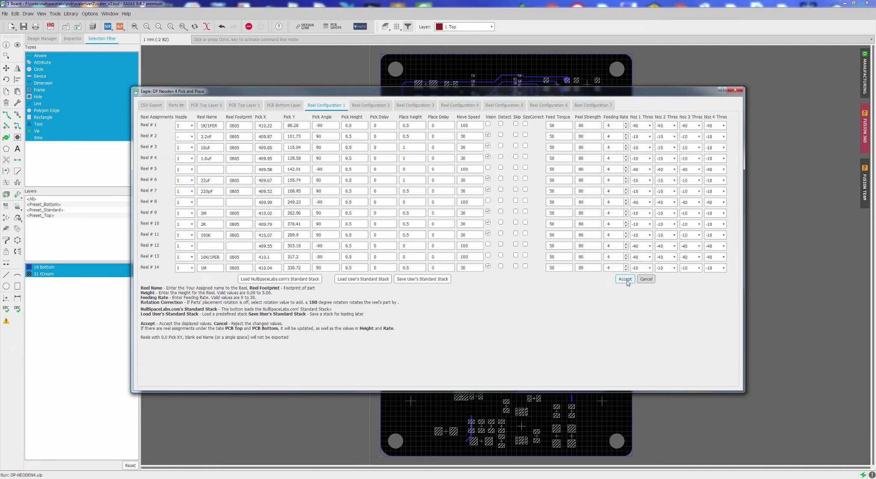
pyautogui.click(423, 279)
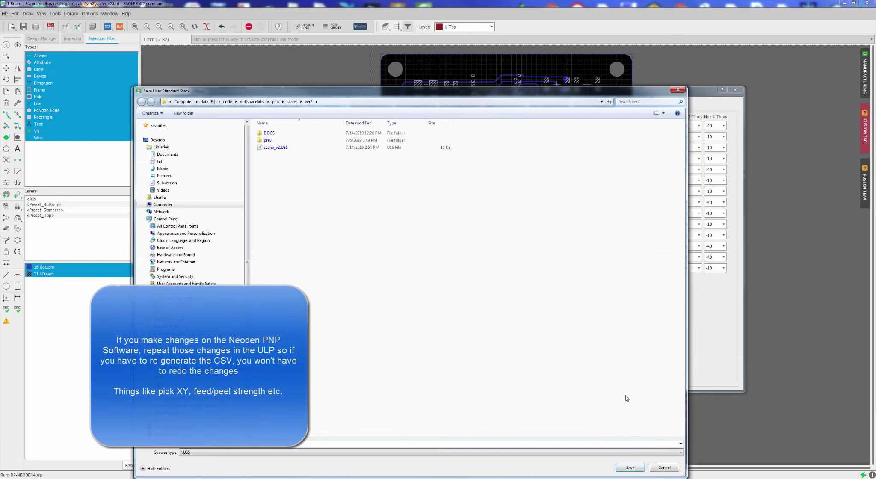
pyautogui.click(627, 466)
pyautogui.click(646, 466)
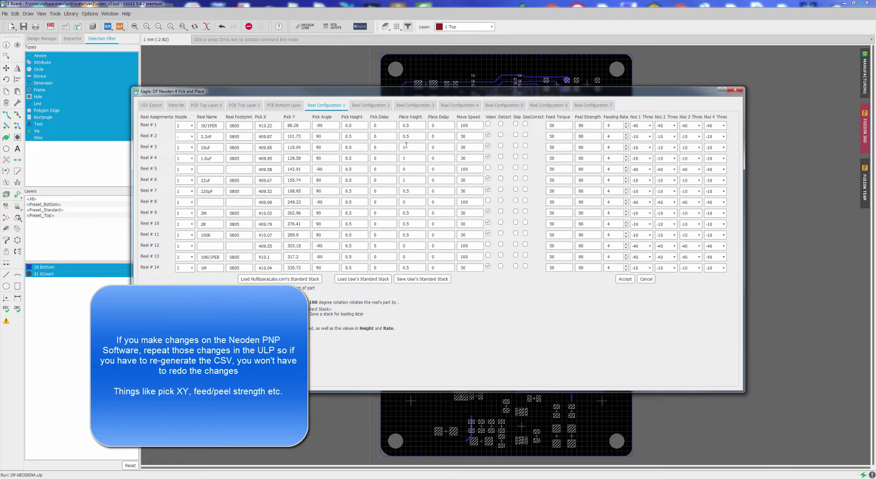
pyautogui.click(338, 168)
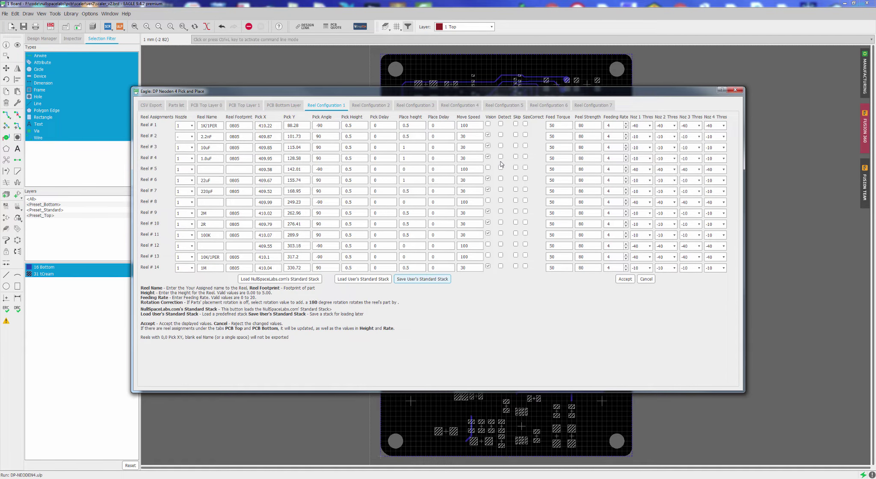
pyautogui.click(291, 171)
# Step: List the board's parts sorted by quantity in descending order
pyautogui.click(177, 105)
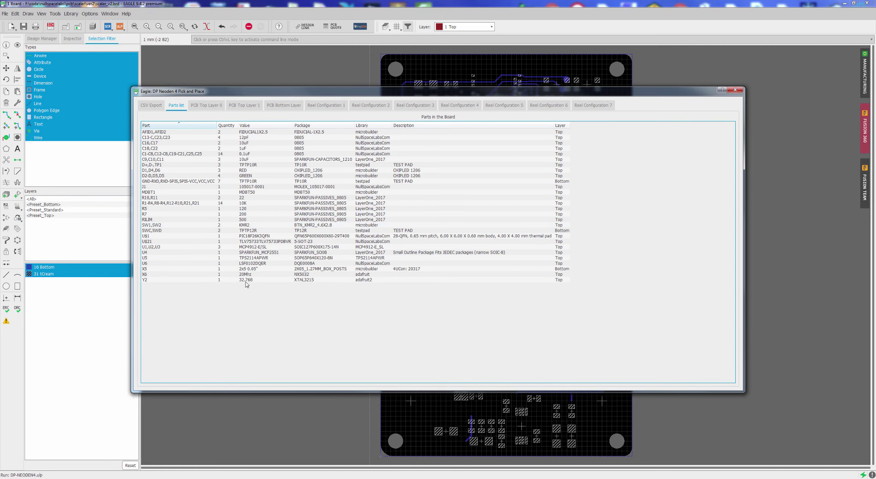
pyautogui.click(225, 125)
pyautogui.click(224, 126)
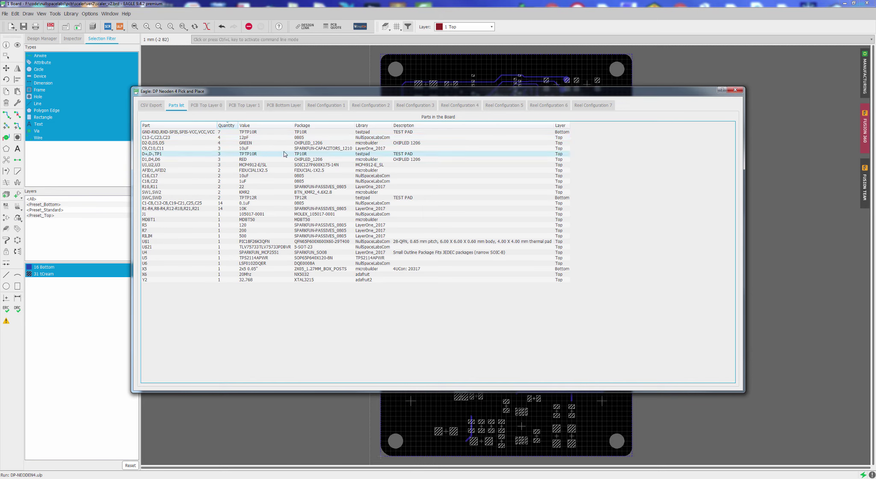
pyautogui.click(211, 106)
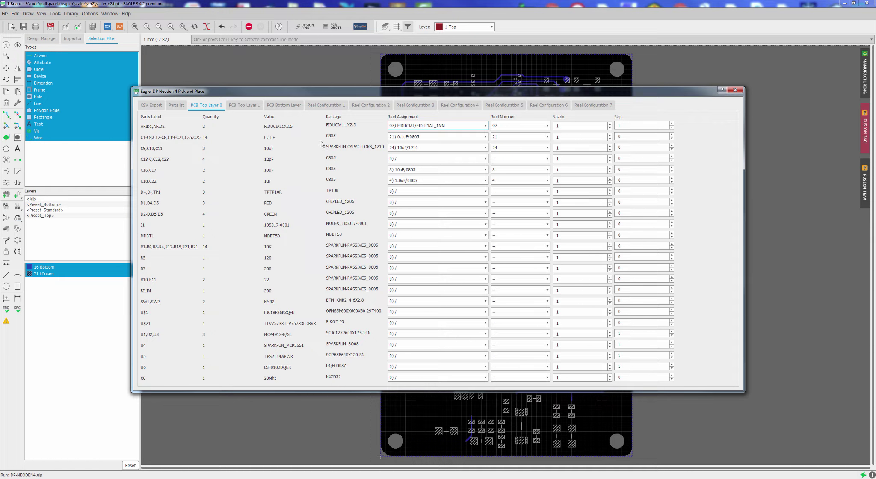
# Step: Compare both PCB Top Layer pages and keep fiducials AFID1, AFID2 on reel 97 FIDUCIAL/FIDUCIAL_1MM
pyautogui.click(242, 108)
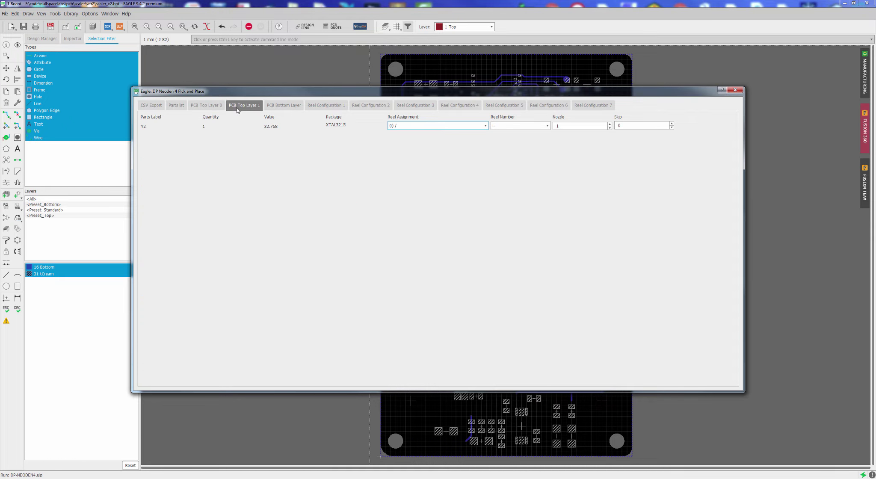
pyautogui.click(208, 108)
pyautogui.click(245, 108)
pyautogui.click(214, 106)
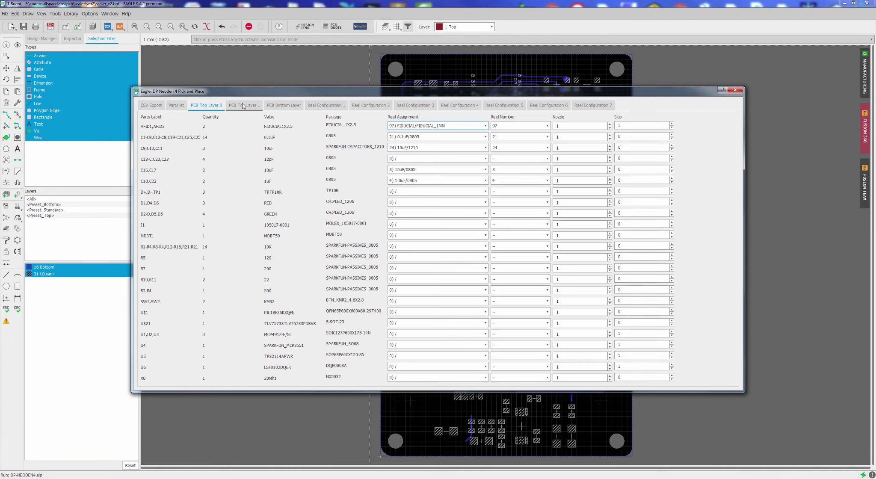
pyautogui.click(243, 106)
pyautogui.click(210, 106)
pyautogui.click(250, 106)
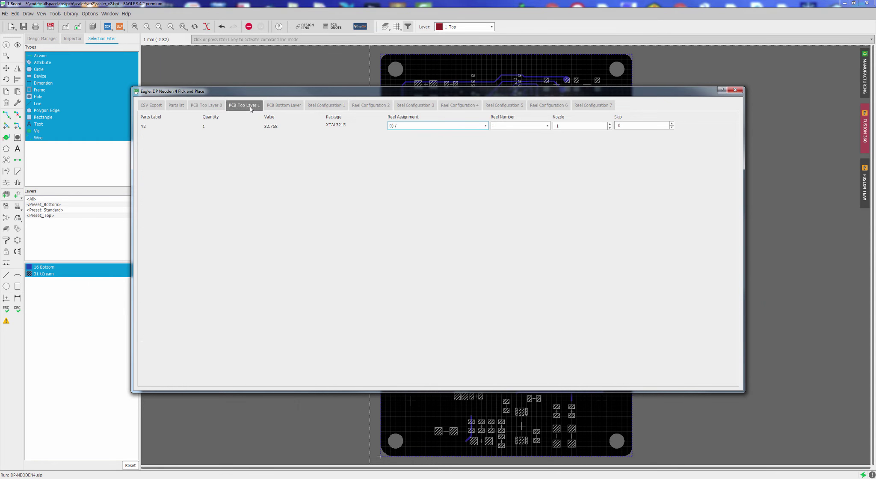
pyautogui.click(212, 107)
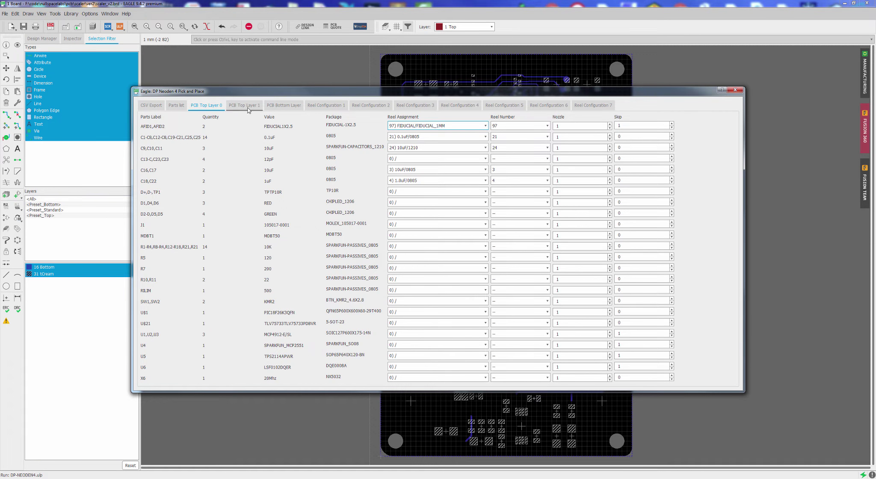
pyautogui.click(249, 106)
pyautogui.click(208, 106)
pyautogui.click(485, 128)
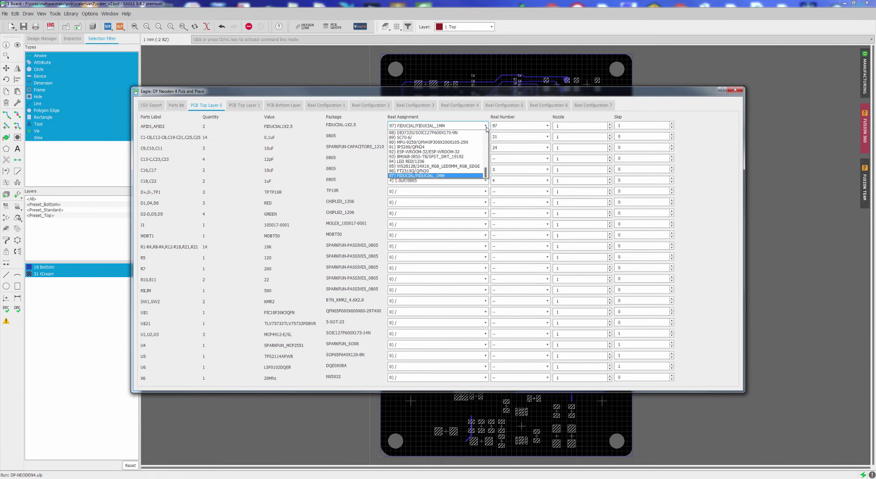
pyautogui.click(413, 176)
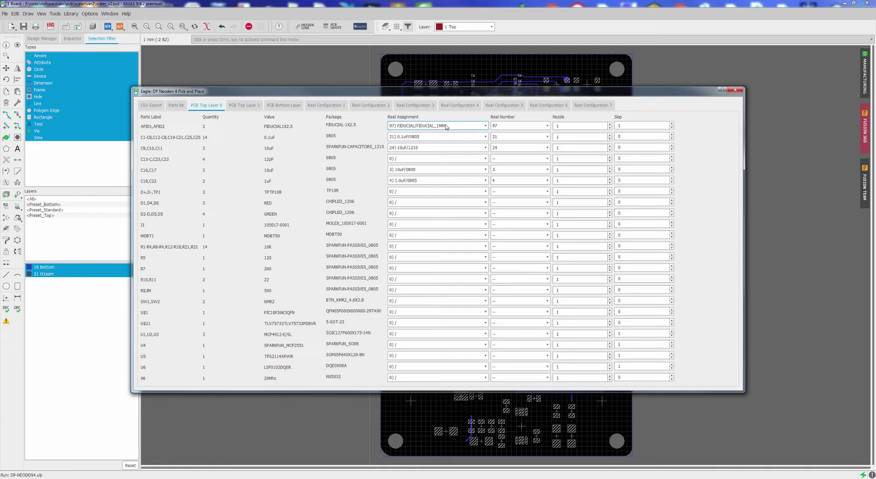
pyautogui.click(523, 128)
pyautogui.click(522, 128)
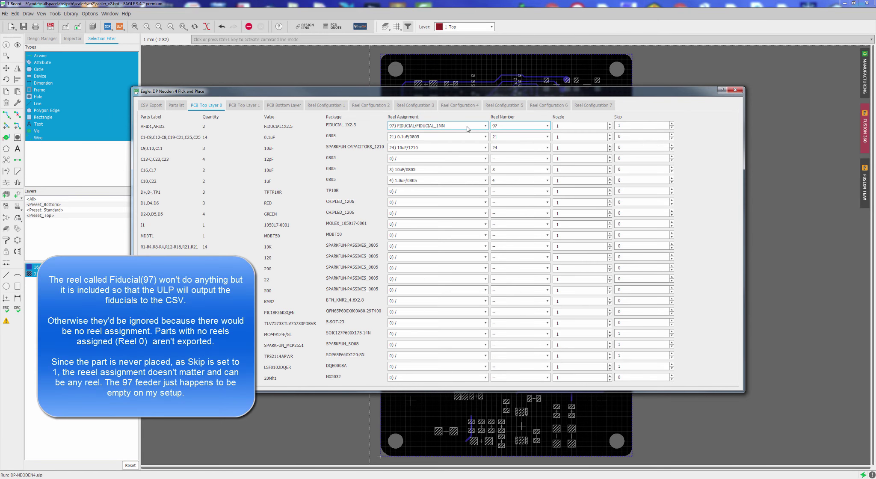
pyautogui.click(467, 129)
pyautogui.click(468, 128)
pyautogui.click(581, 127)
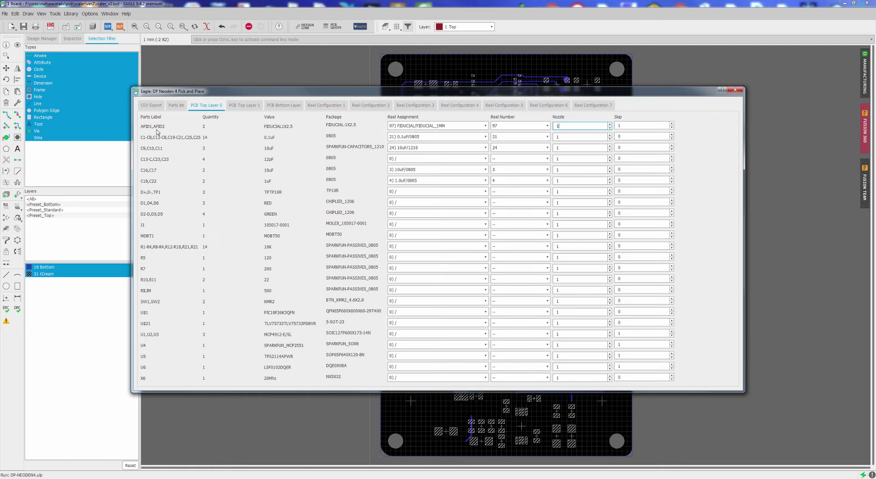
pyautogui.click(623, 136)
pyautogui.click(637, 127)
pyautogui.click(485, 137)
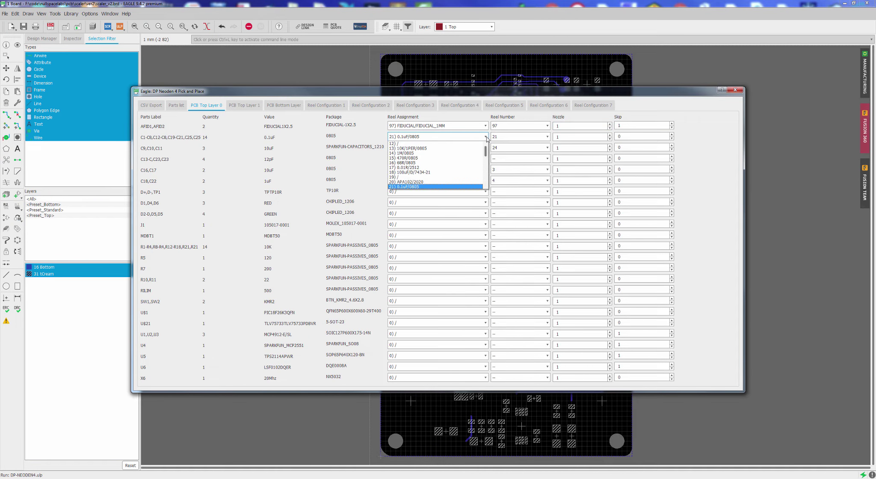
pyautogui.click(406, 187)
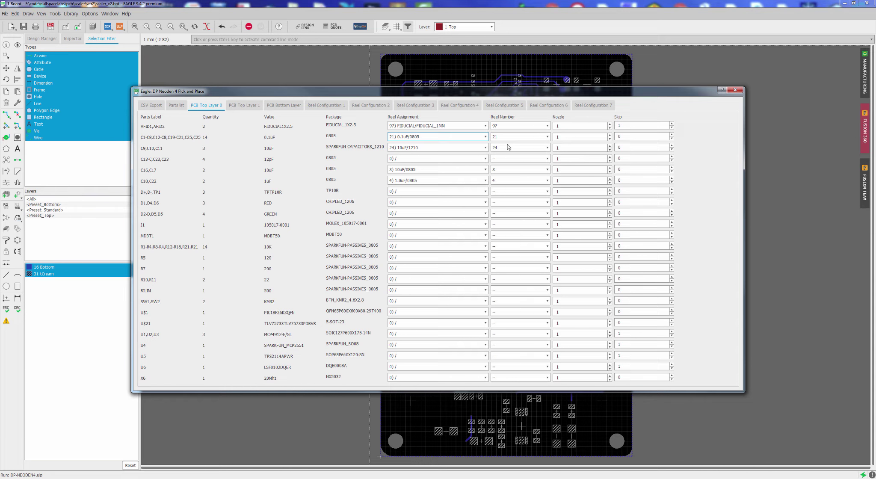
pyautogui.click(548, 169)
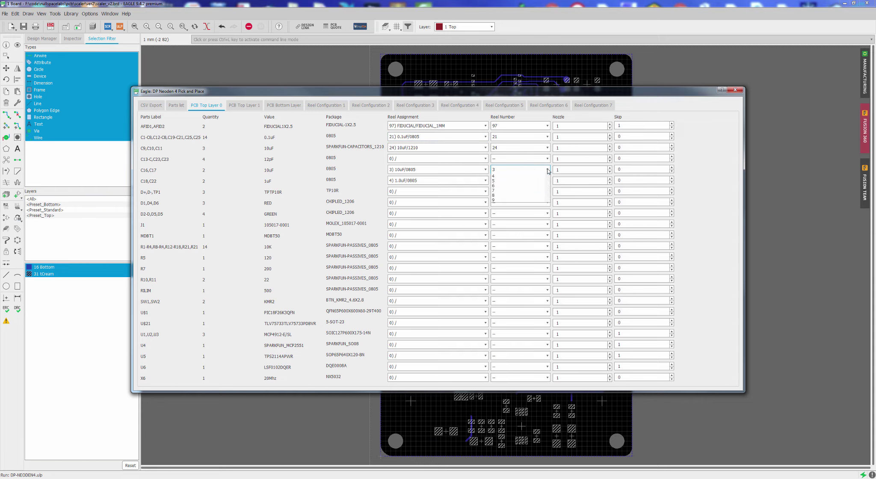
pyautogui.click(501, 195)
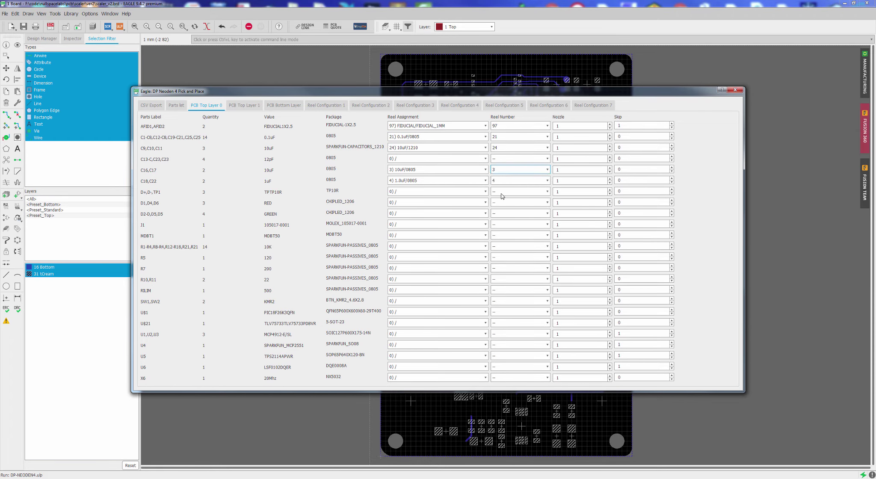
pyautogui.click(547, 170)
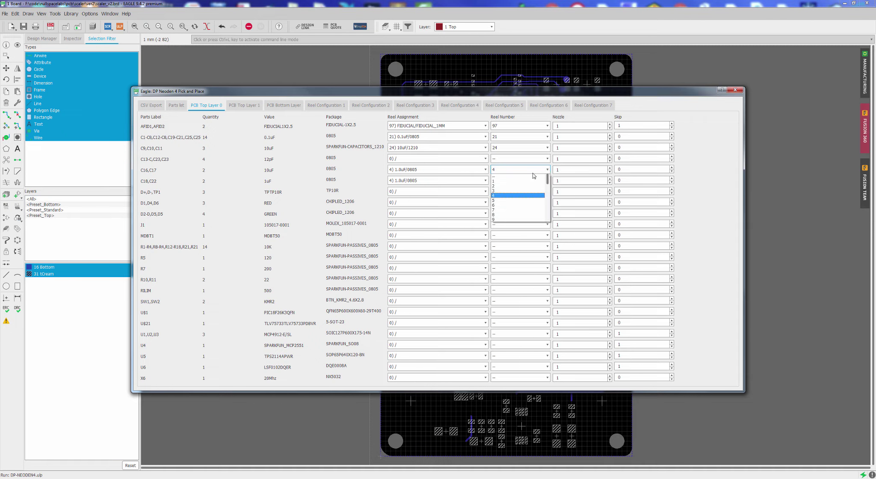
pyautogui.click(503, 190)
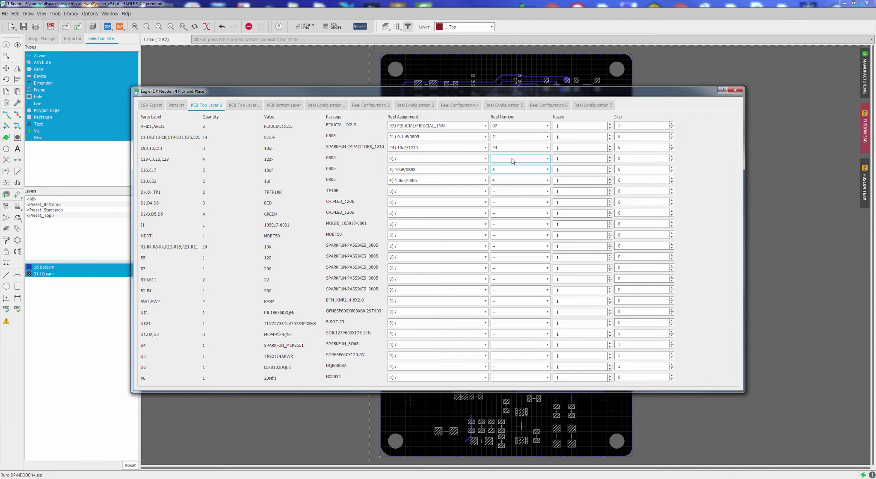
pyautogui.scroll(1, 507, 171)
pyautogui.click(243, 105)
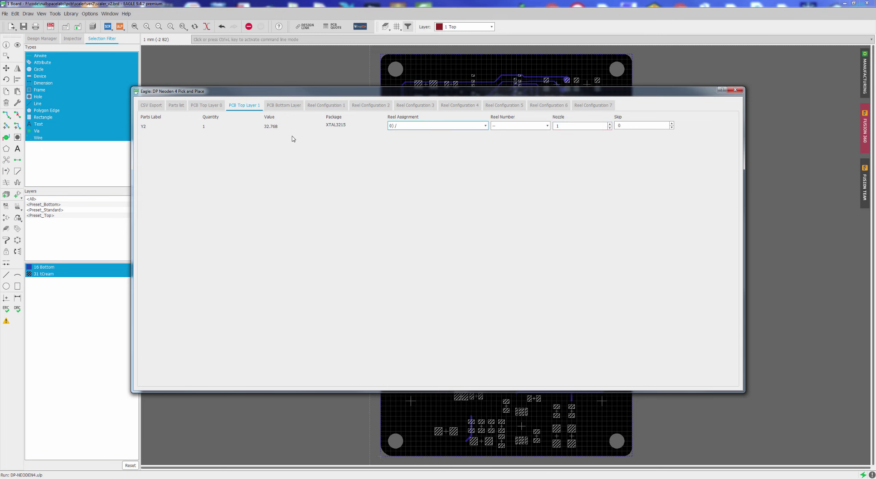
pyautogui.click(210, 105)
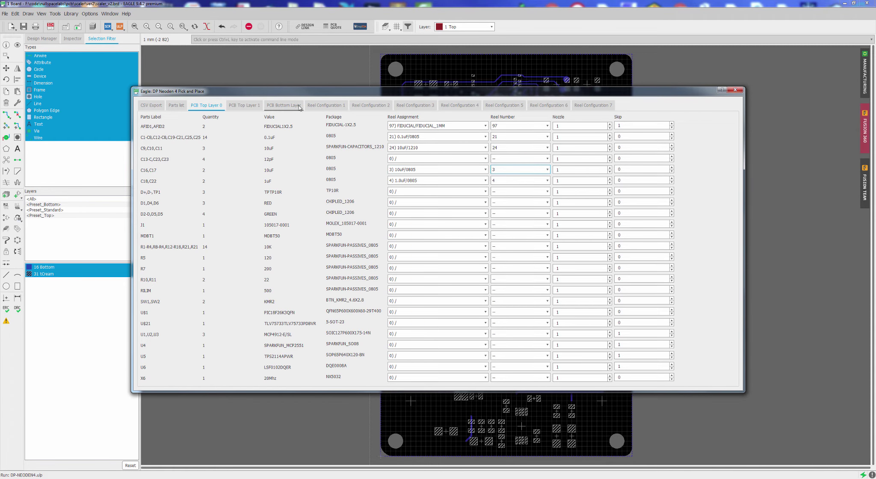
pyautogui.click(274, 107)
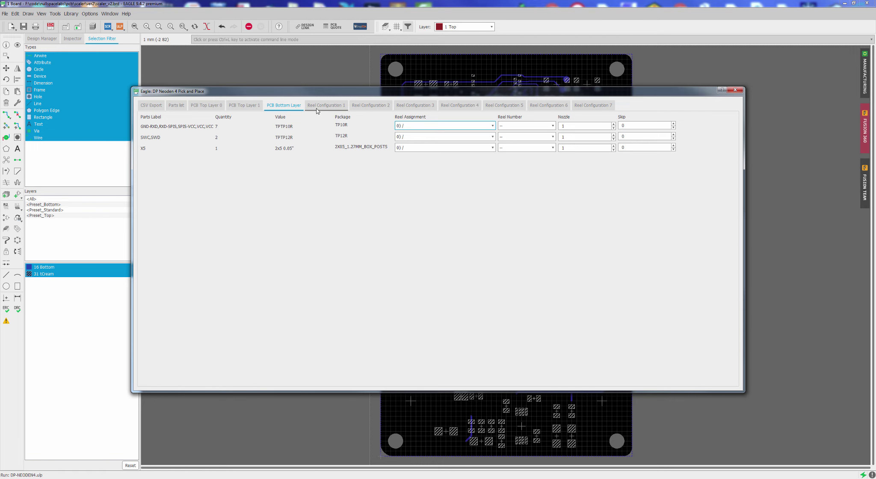
pyautogui.click(250, 107)
pyautogui.click(207, 105)
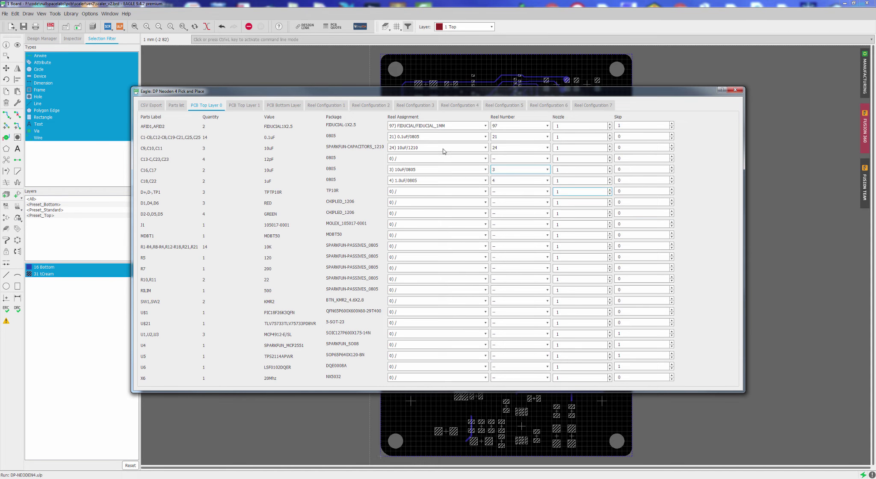
pyautogui.click(174, 106)
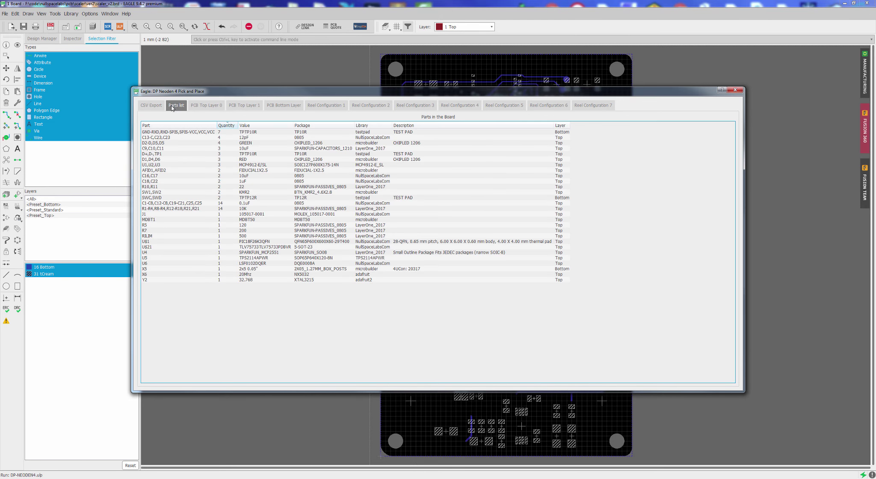
pyautogui.click(244, 105)
pyautogui.click(206, 106)
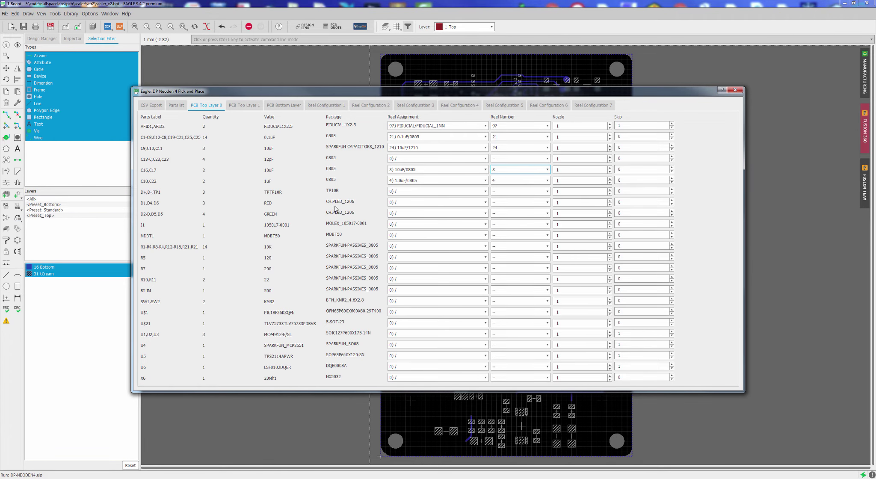
# Step: Switch to the CSV Export tab and inspect the TOP CSV and PnP setup file paths
pyautogui.click(153, 106)
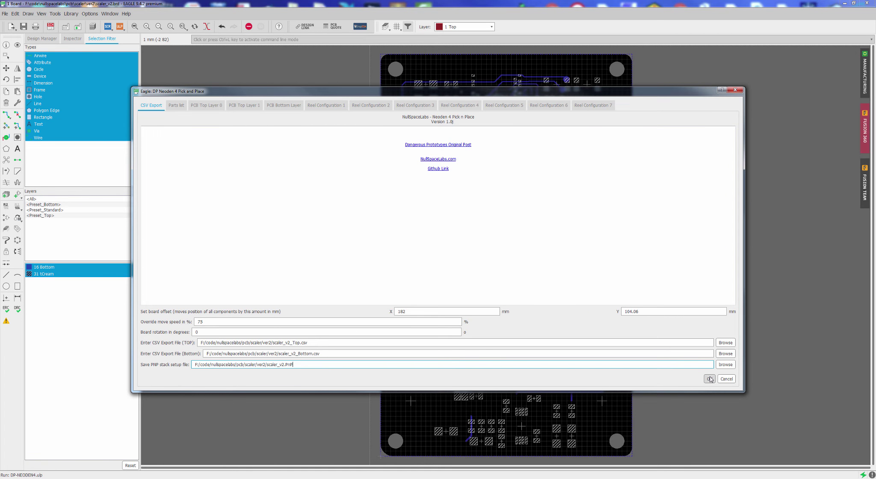
pyautogui.moveTo(309, 342); pyautogui.dragTo(184, 347)
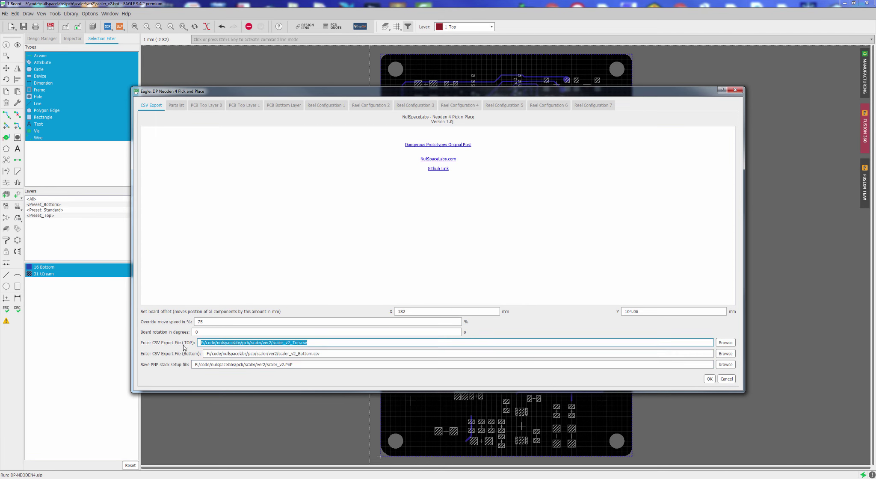
pyautogui.moveTo(295, 364); pyautogui.dragTo(240, 366)
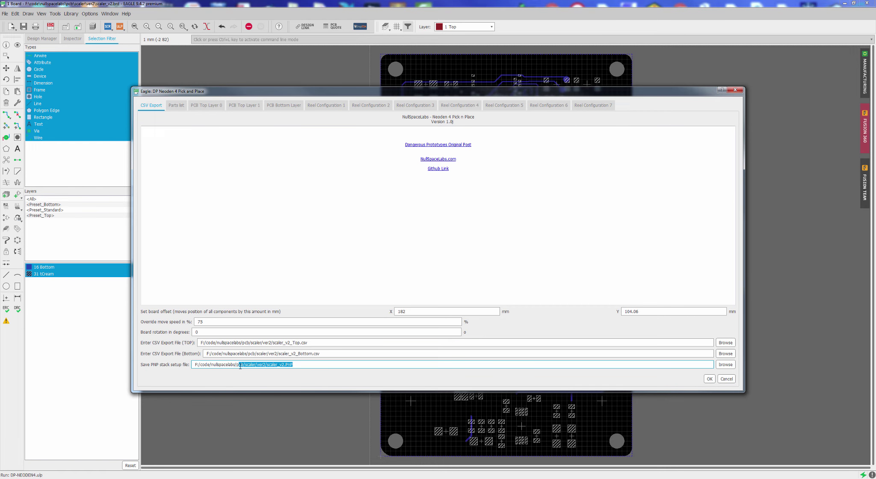
pyautogui.click(261, 367)
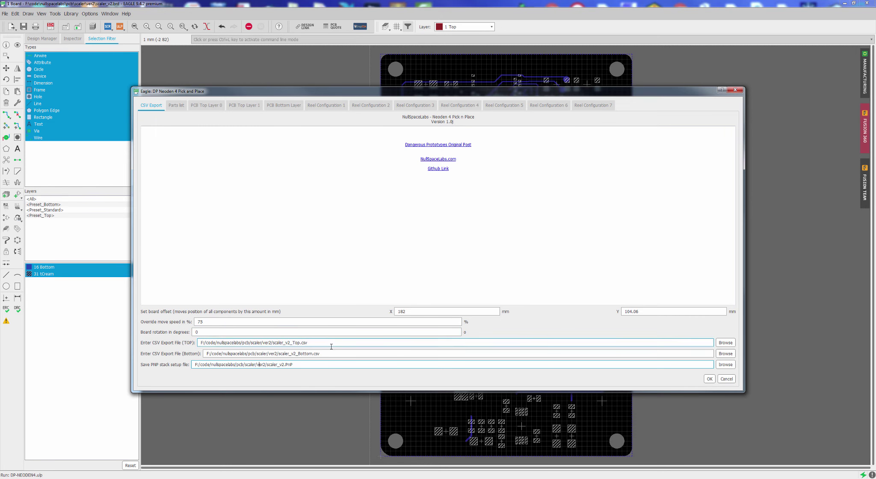
# Step: Export the Neoden 4 CSV files, then rerun the DP-NEODEN4 program from the RUN list
pyautogui.click(709, 379)
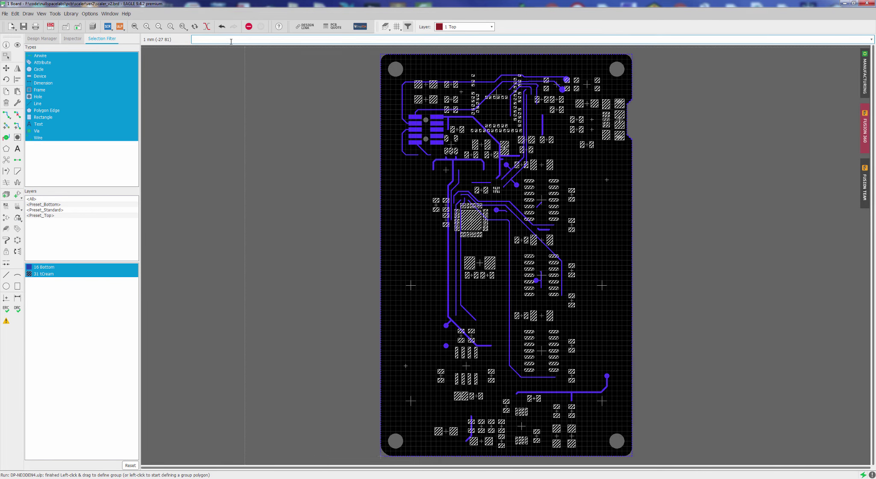
pyautogui.press('Return')
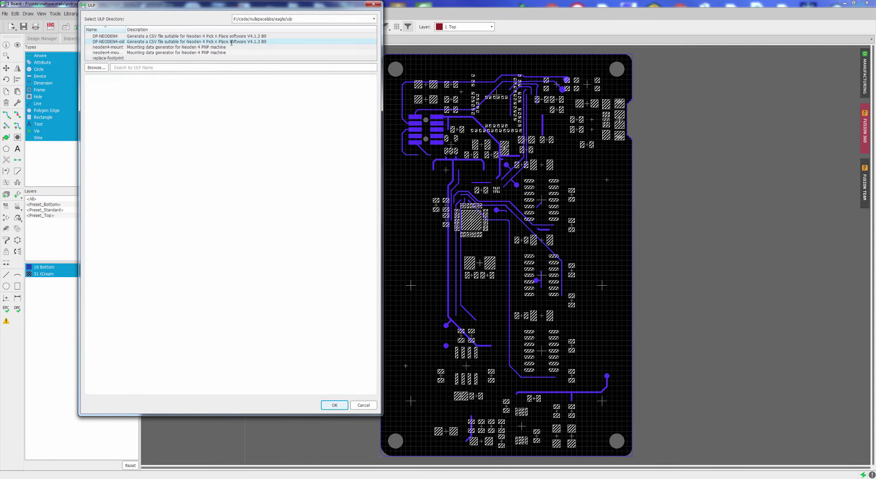
pyautogui.click(147, 36)
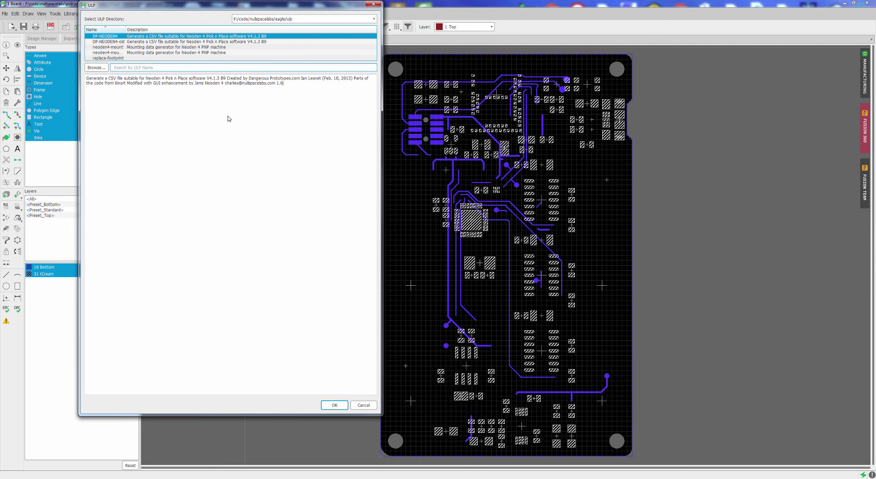
pyautogui.click(335, 405)
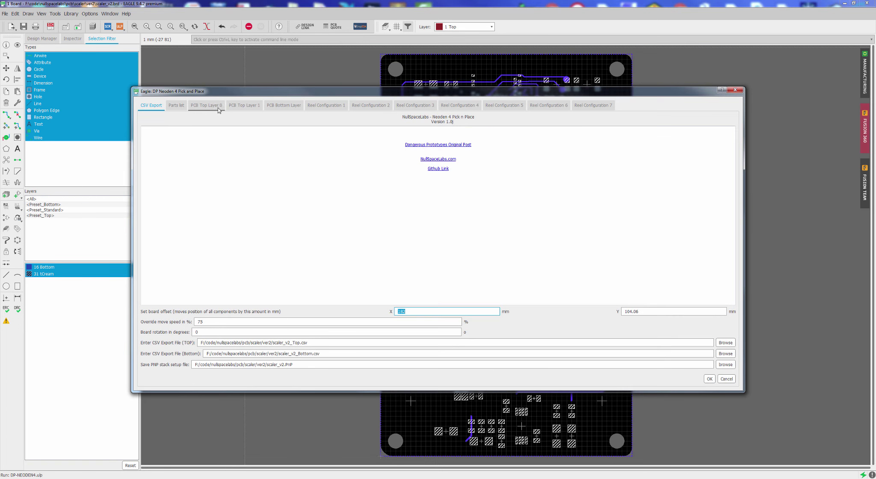
# Step: Recheck the Top Layer 0 reels and TOP/Bottom CSV paths, then cancel without exporting
pyautogui.click(219, 107)
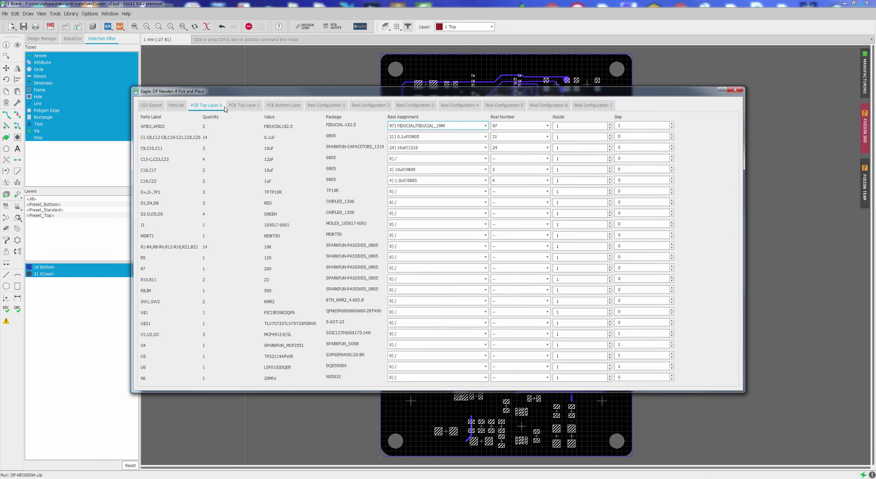
pyautogui.click(152, 105)
pyautogui.moveTo(339, 342); pyautogui.dragTo(135, 336)
pyautogui.moveTo(320, 354); pyautogui.dragTo(203, 354)
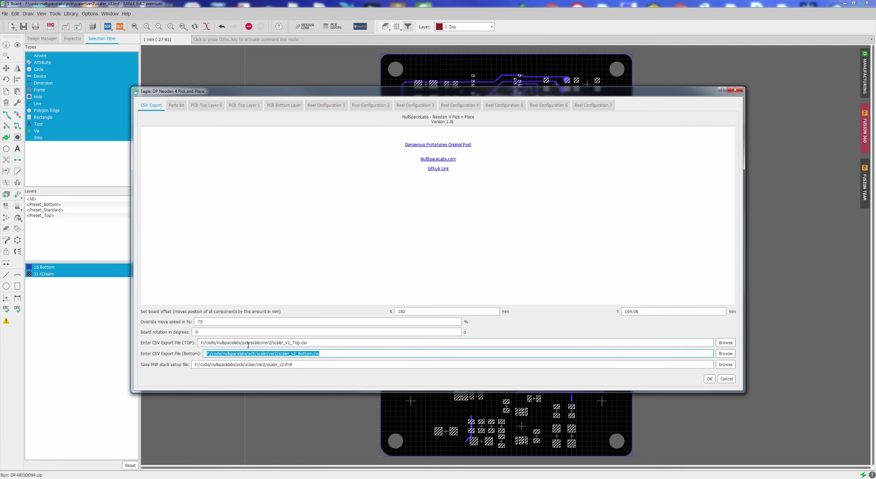
pyautogui.click(725, 380)
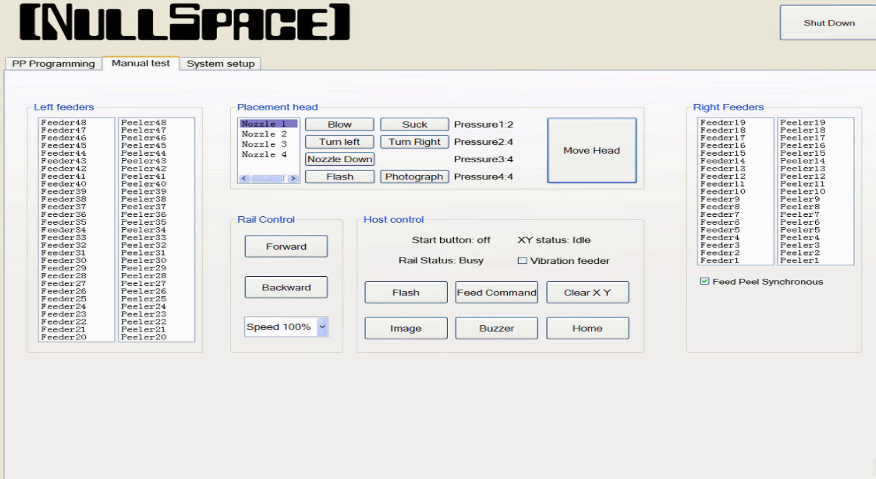
# Step: Open stored job File16 scaler_v2_Top for editing from the PP Programming list
pyautogui.click(50, 65)
pyautogui.click(178, 333)
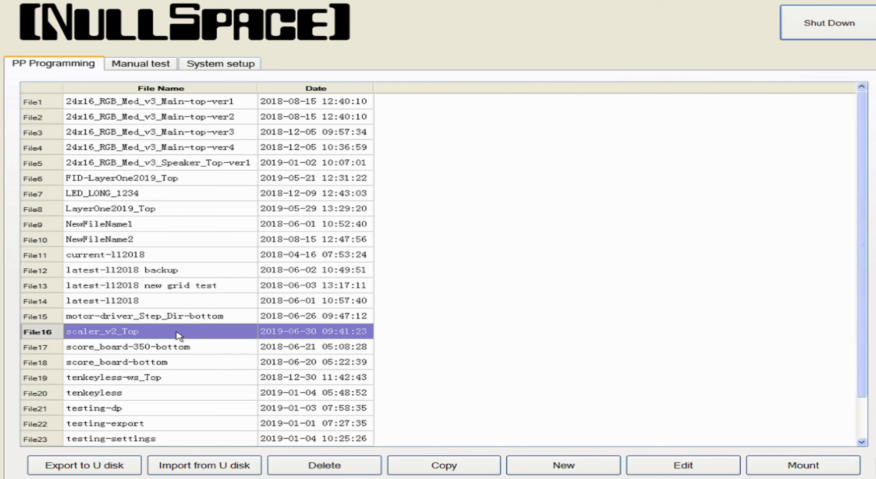
pyautogui.click(694, 471)
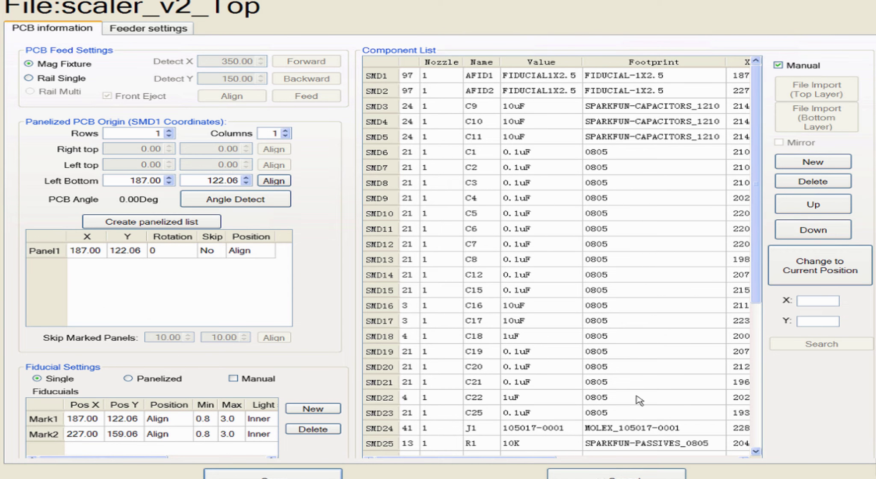
# Step: View fiducial SMD1 at 187.00, 122.06 in the live camera, then close without saving
pyautogui.click(737, 457)
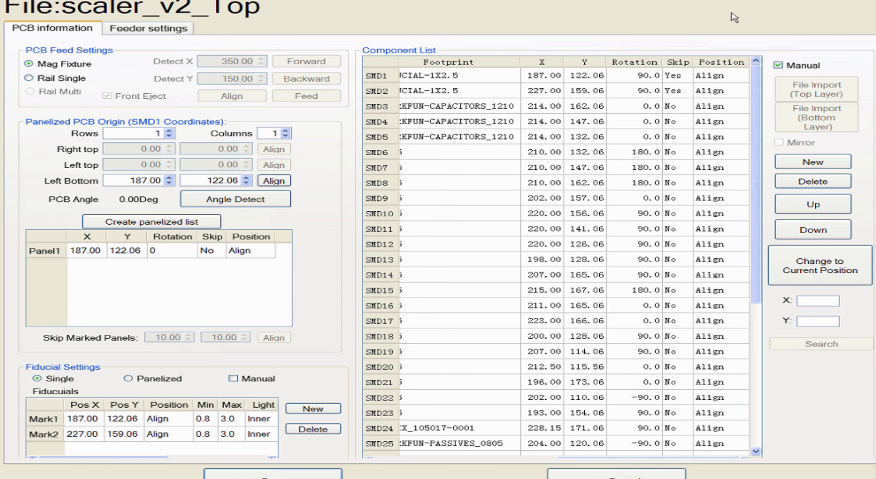
pyautogui.click(734, 81)
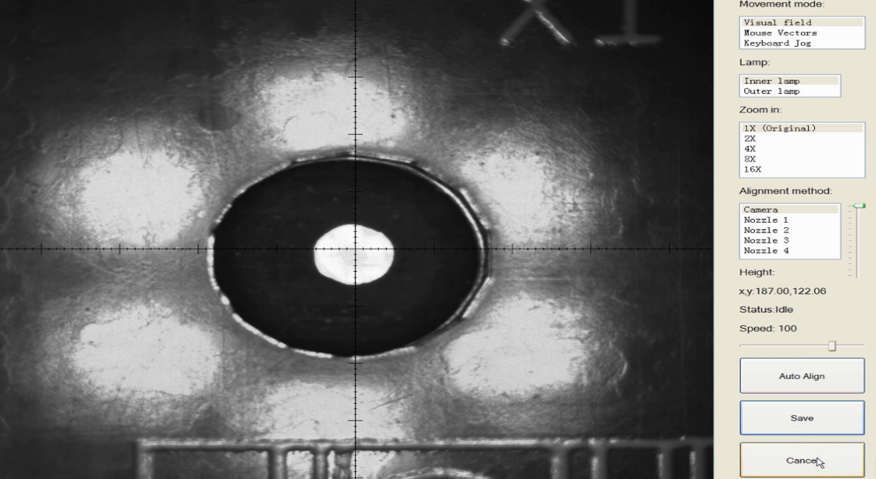
pyautogui.click(828, 468)
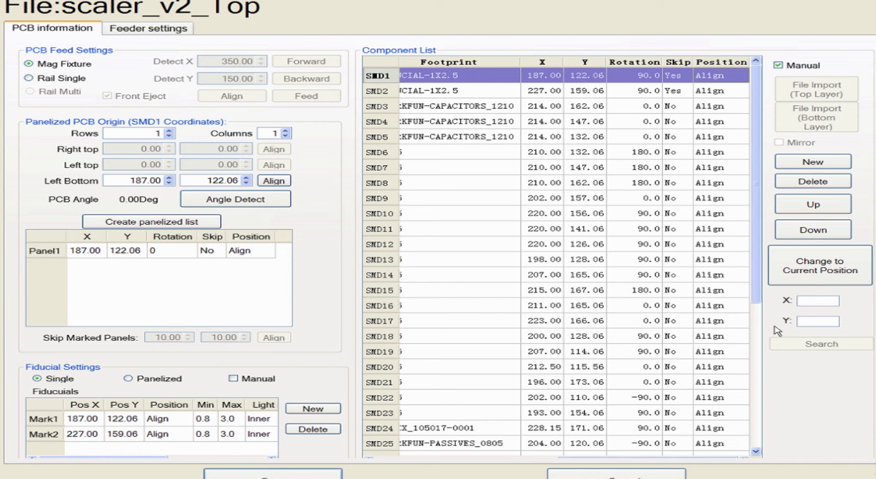
pyautogui.click(732, 79)
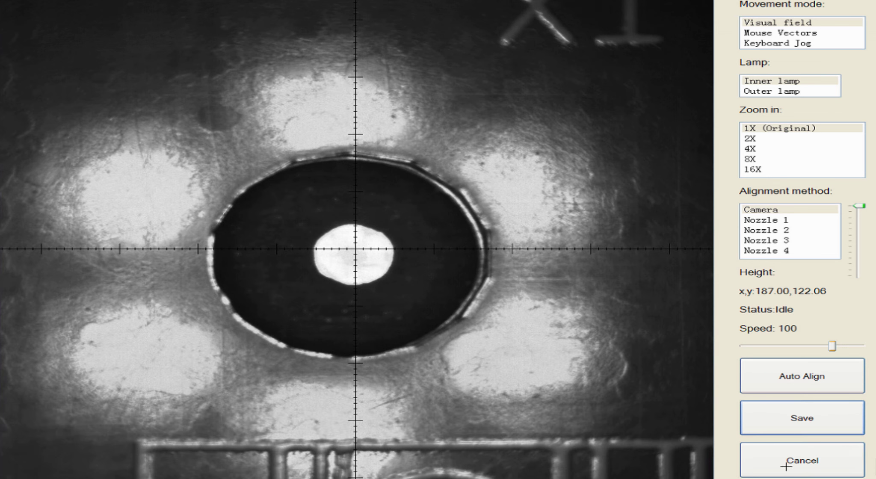
pyautogui.click(786, 466)
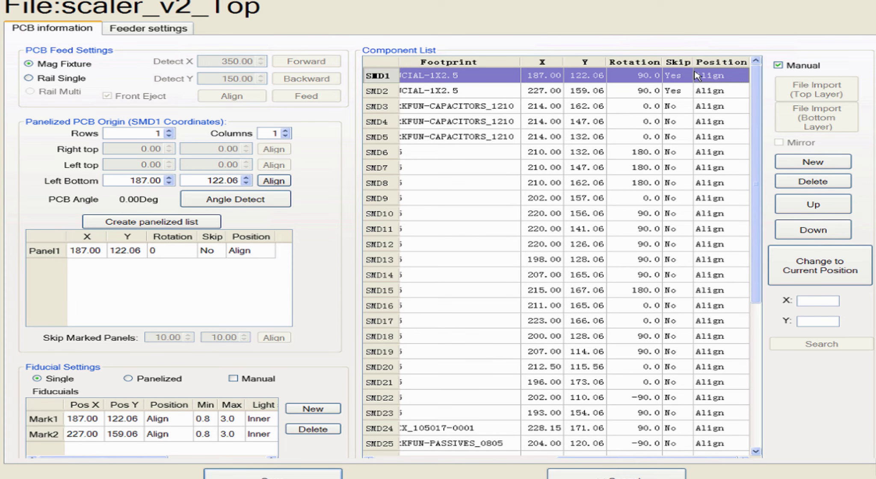
# Step: View SMD2 in the camera, then compare SMD1's X,Y with Left Bottom, Panel1 and Mark1
pyautogui.click(730, 96)
pyautogui.doubleClick(732, 96)
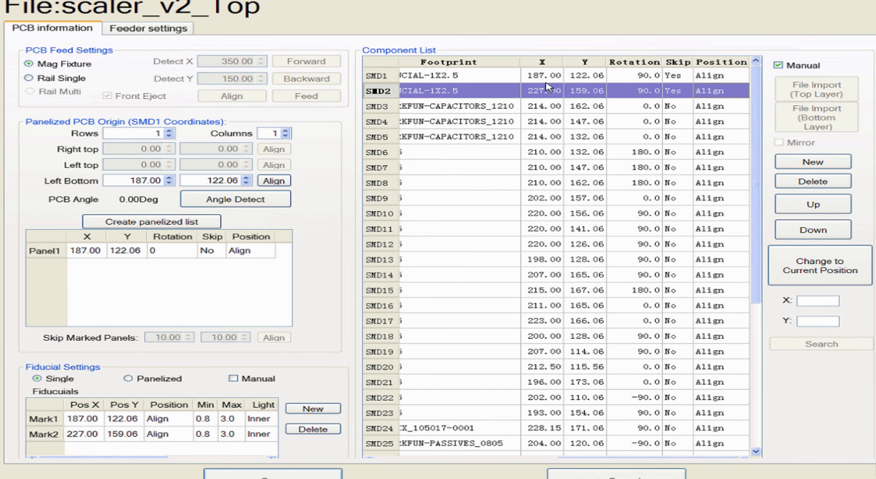
pyautogui.doubleClick(458, 79)
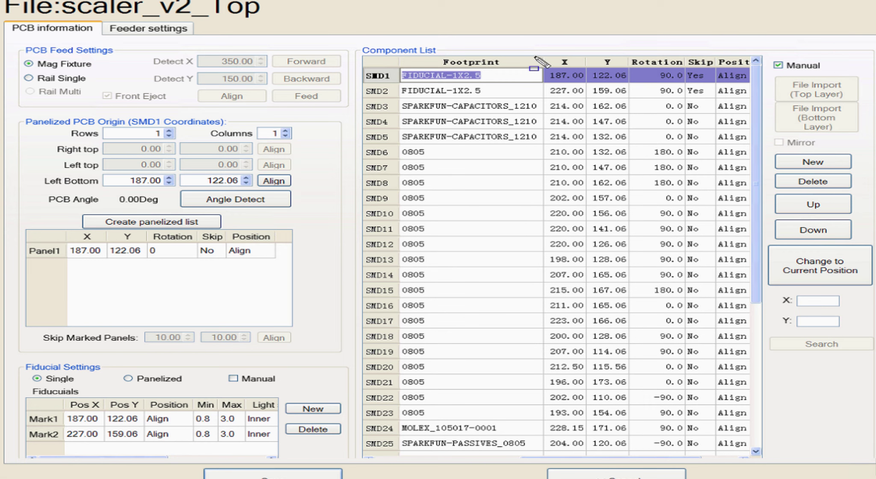
pyautogui.moveTo(535, 57); pyautogui.dragTo(638, 88)
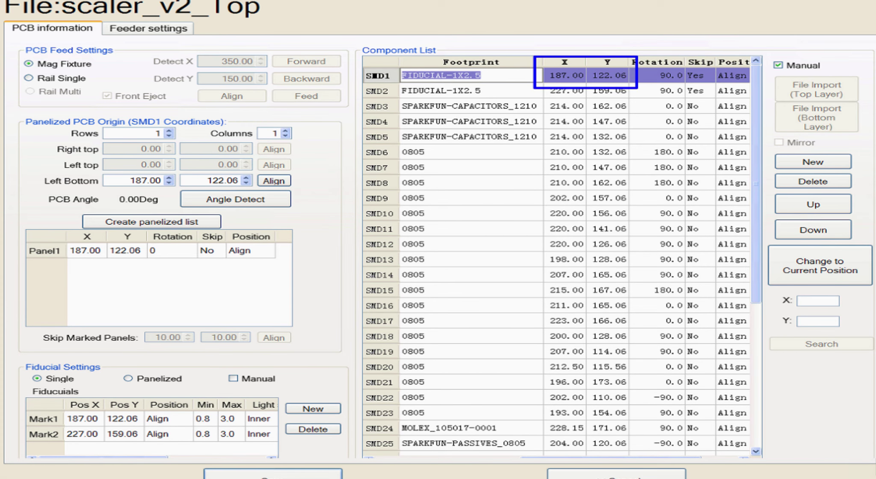
pyautogui.moveTo(91, 169); pyautogui.dragTo(262, 192)
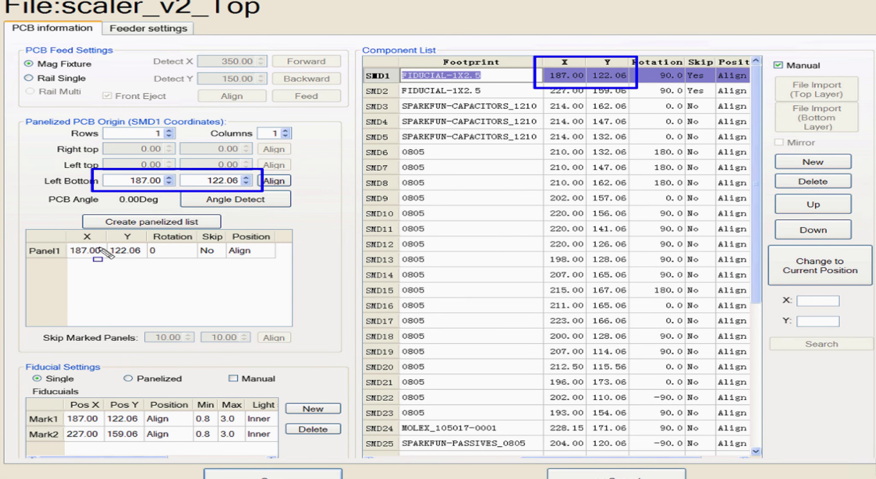
pyautogui.moveTo(31, 231); pyautogui.dragTo(162, 269)
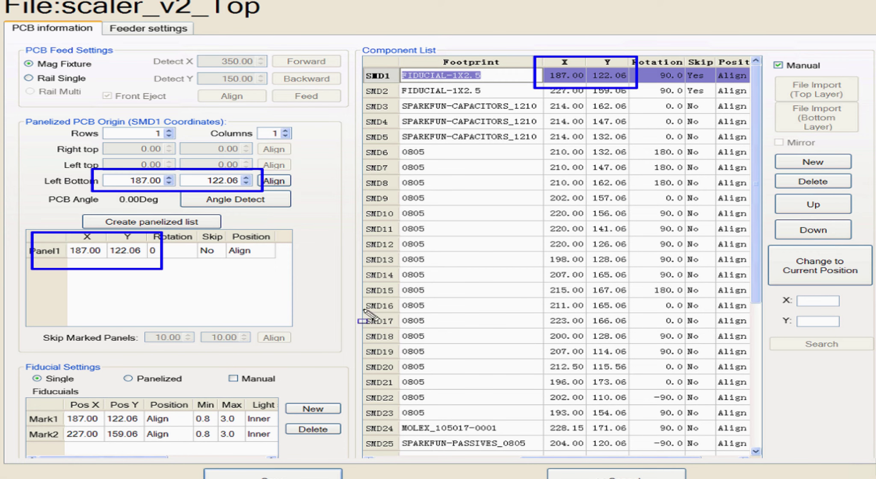
pyautogui.moveTo(42, 403)
pyautogui.mouseDown()
pyautogui.moveTo(163, 431)
pyautogui.moveTo(159, 423)
pyautogui.mouseUp()
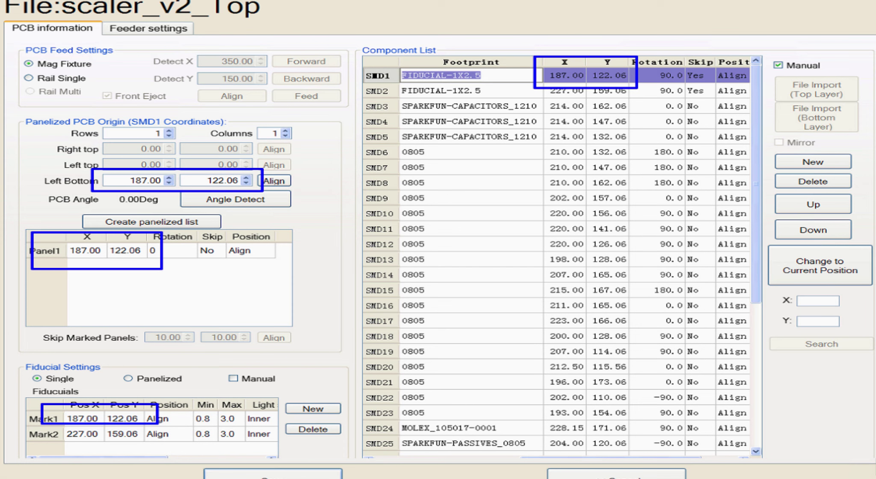
pyautogui.press('Escape')
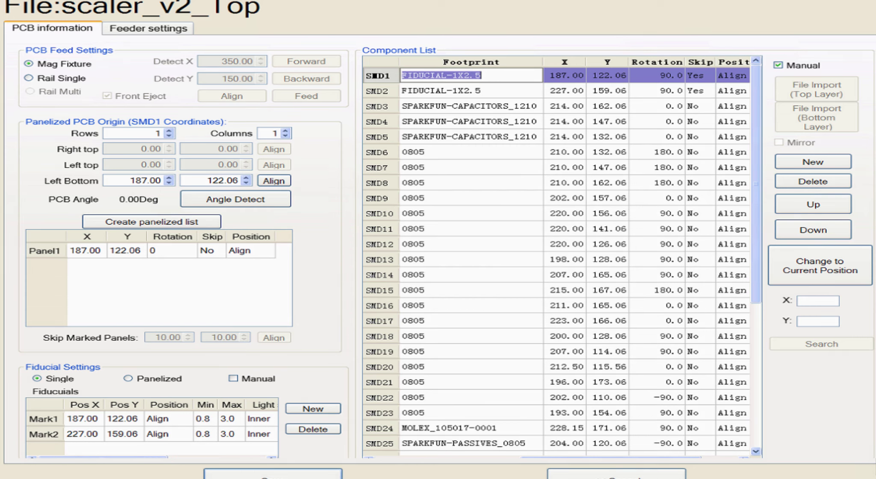
# Step: Compare SMD2's X,Y coordinates with Mark2's Pos X and Pos Y
pyautogui.moveTo(538, 78)
pyautogui.mouseDown()
pyautogui.moveTo(598, 102)
pyautogui.moveTo(625, 103)
pyautogui.mouseUp()
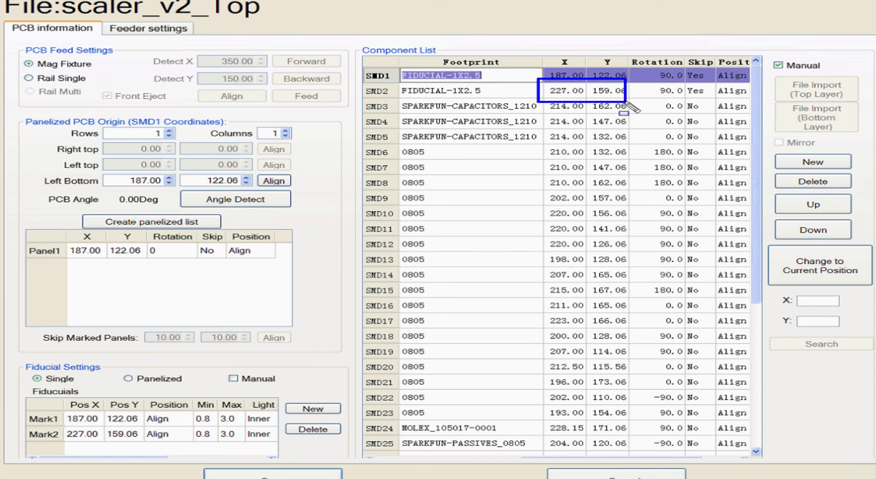
pyautogui.moveTo(56, 425); pyautogui.dragTo(147, 448)
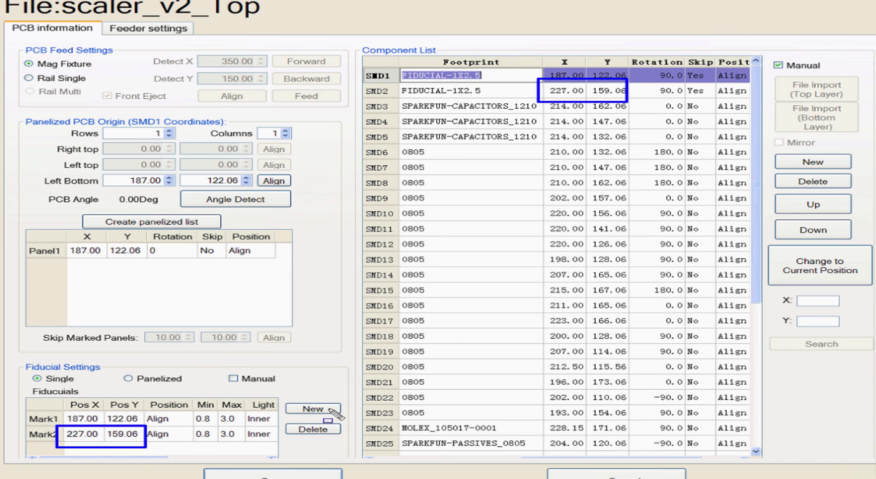
pyautogui.press('Escape')
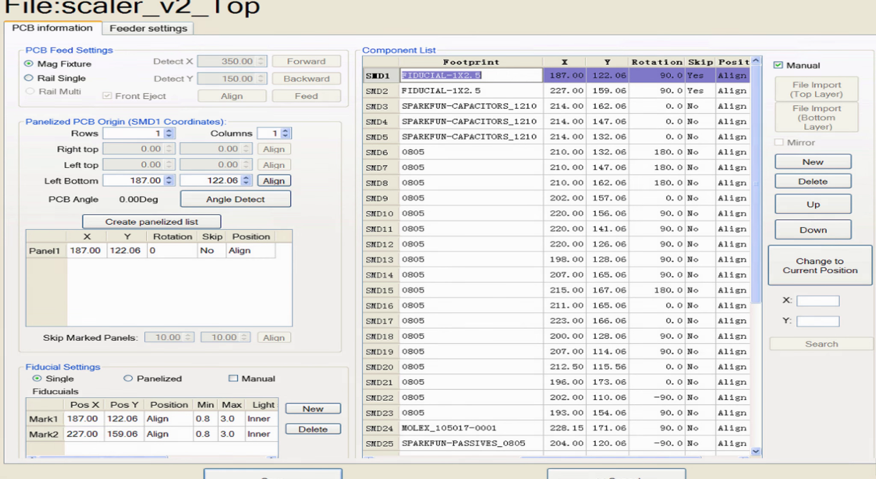
# Step: Keep Mark1's light source on Inner after viewing it under Outer and Inner lamps in the camera
pyautogui.click(256, 421)
pyautogui.click(267, 420)
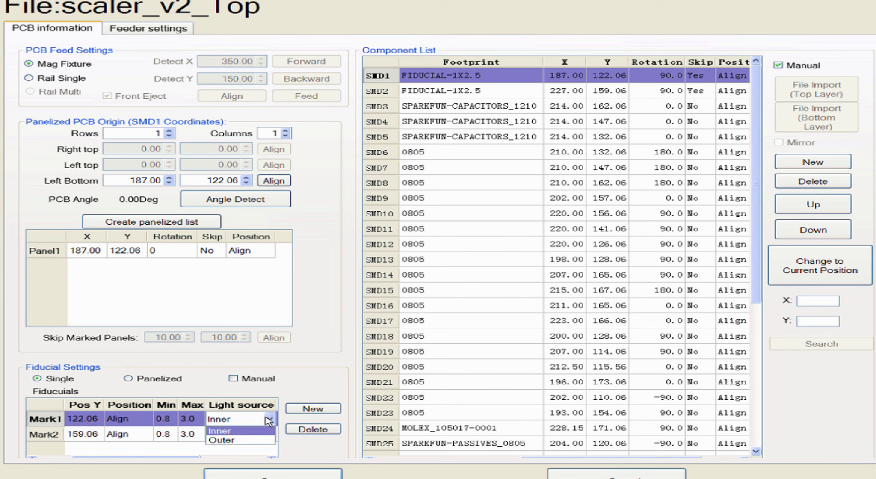
pyautogui.click(270, 420)
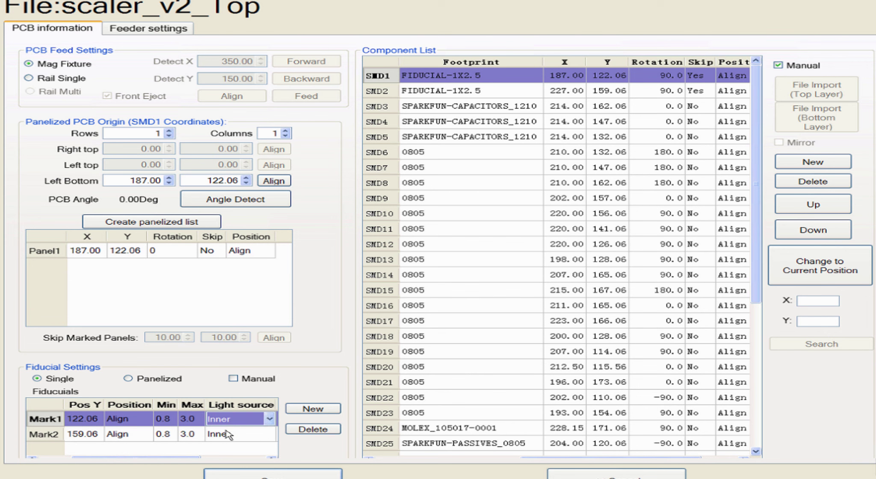
pyautogui.click(124, 422)
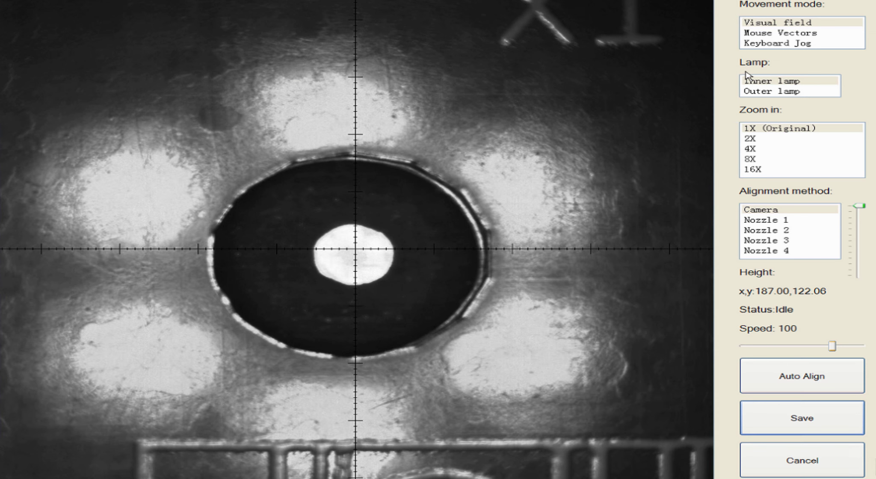
pyautogui.click(788, 91)
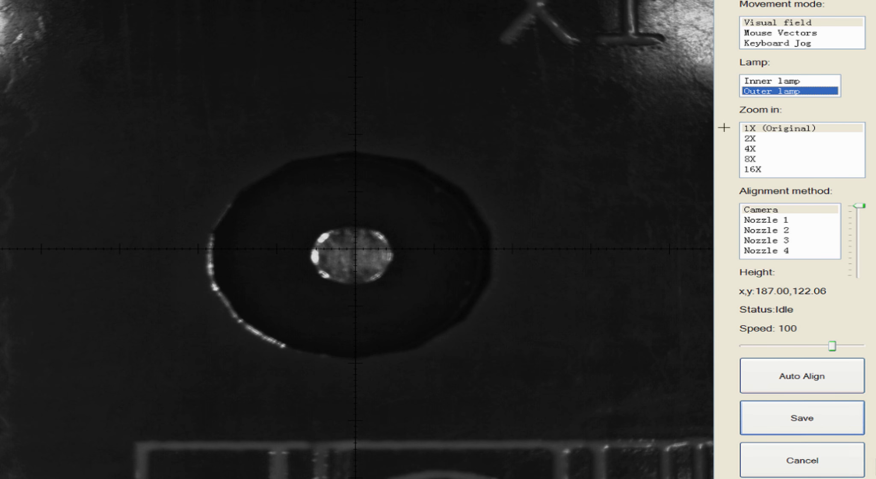
pyautogui.click(791, 82)
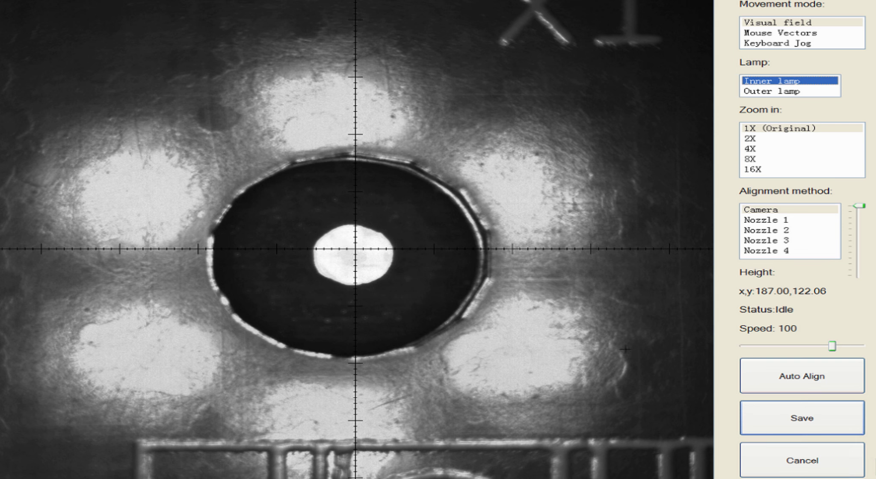
pyautogui.click(819, 464)
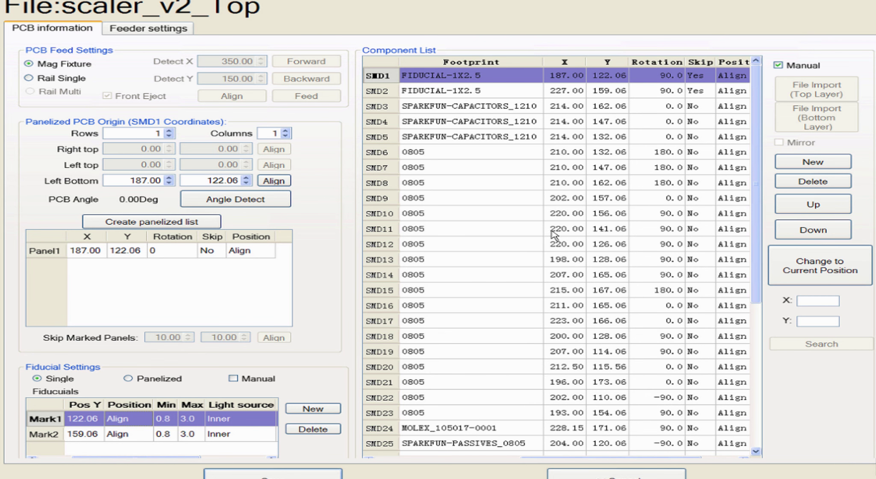
# Step: Check SMD17 at 223.00, 166.06 in the camera and run Angle Detect, reading 0.00Deg
pyautogui.click(723, 156)
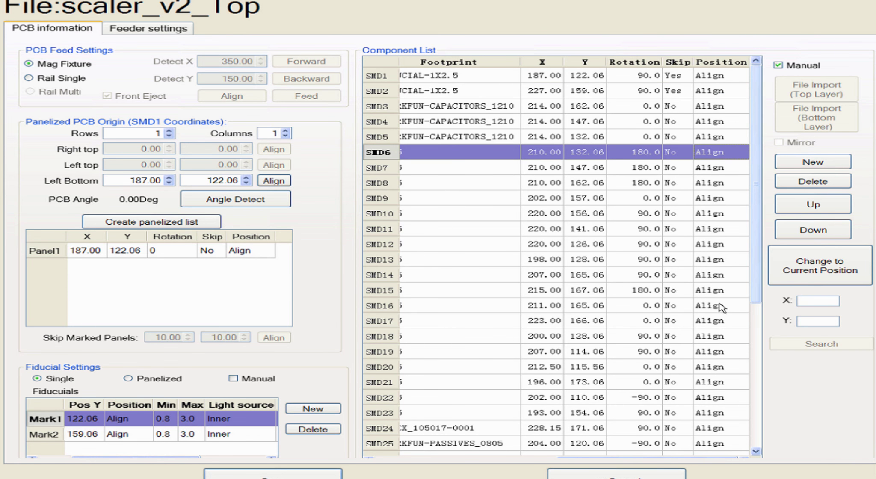
pyautogui.click(745, 325)
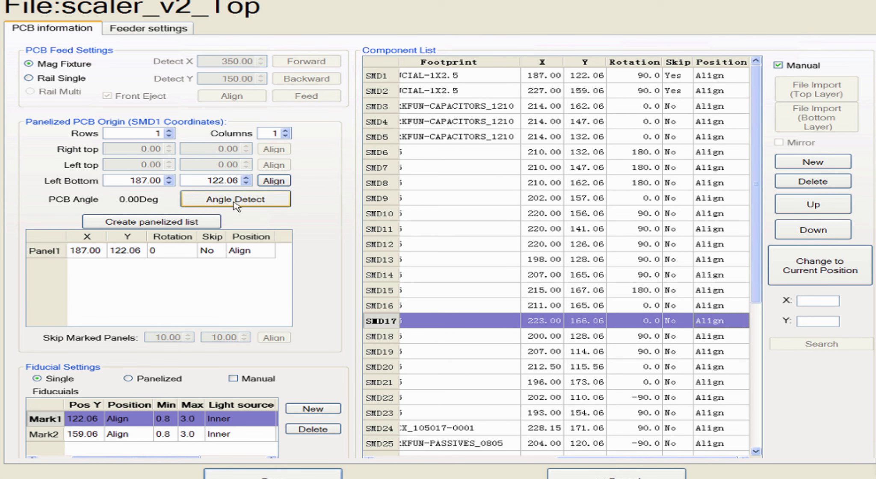
pyautogui.click(265, 203)
pyautogui.click(743, 91)
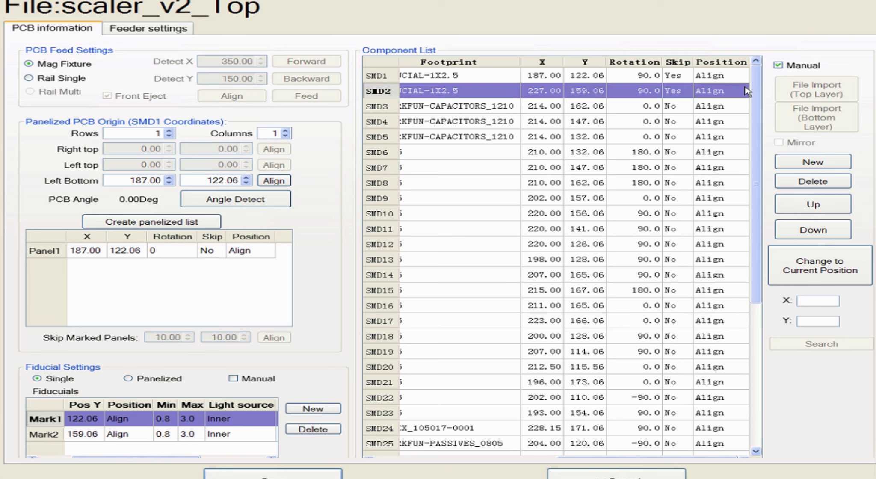